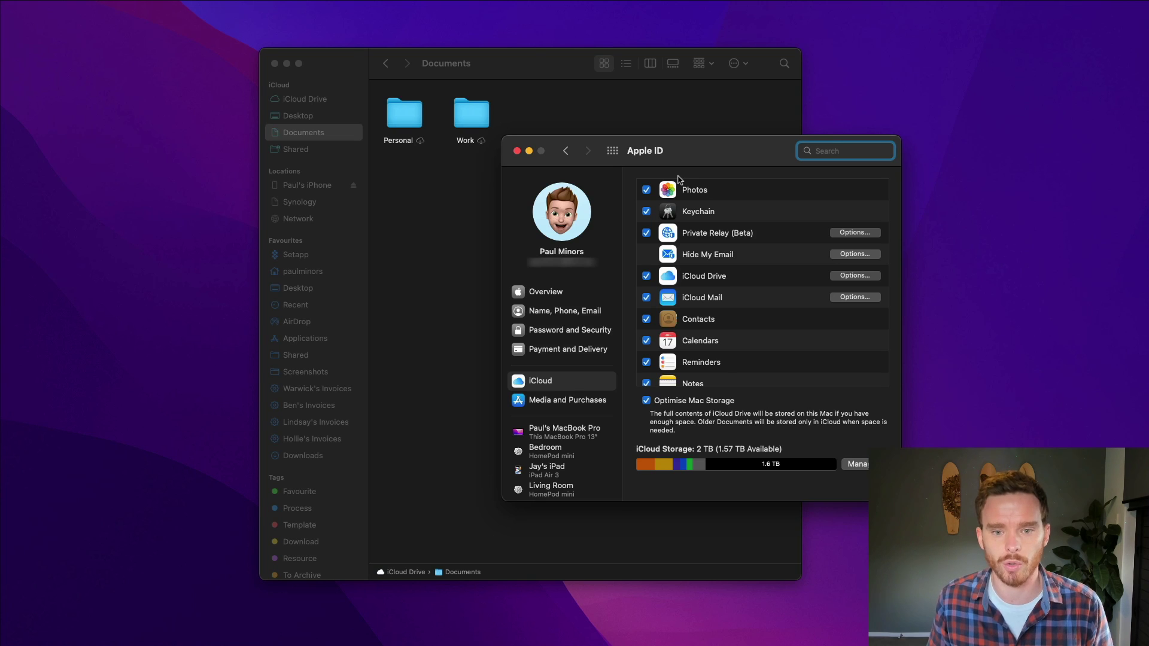
Step: Switch Finder from the Documents folder to iCloud Drive's top level, then bring the Apple ID iCloud settings forward
left_click(417, 189)
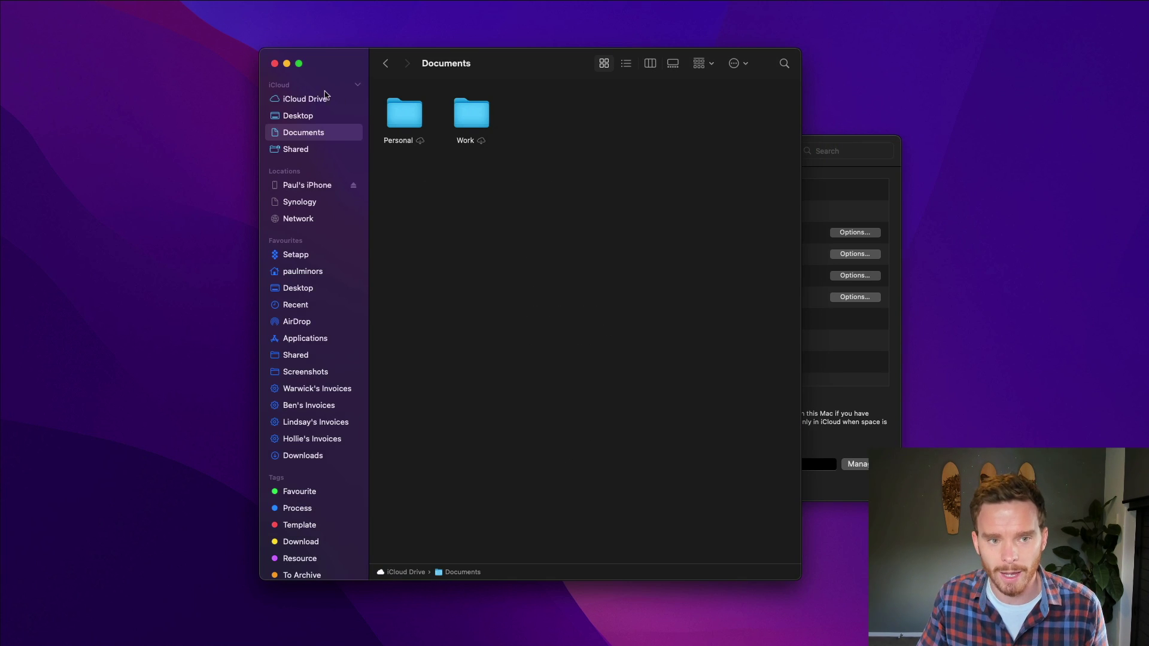
left_click(323, 99)
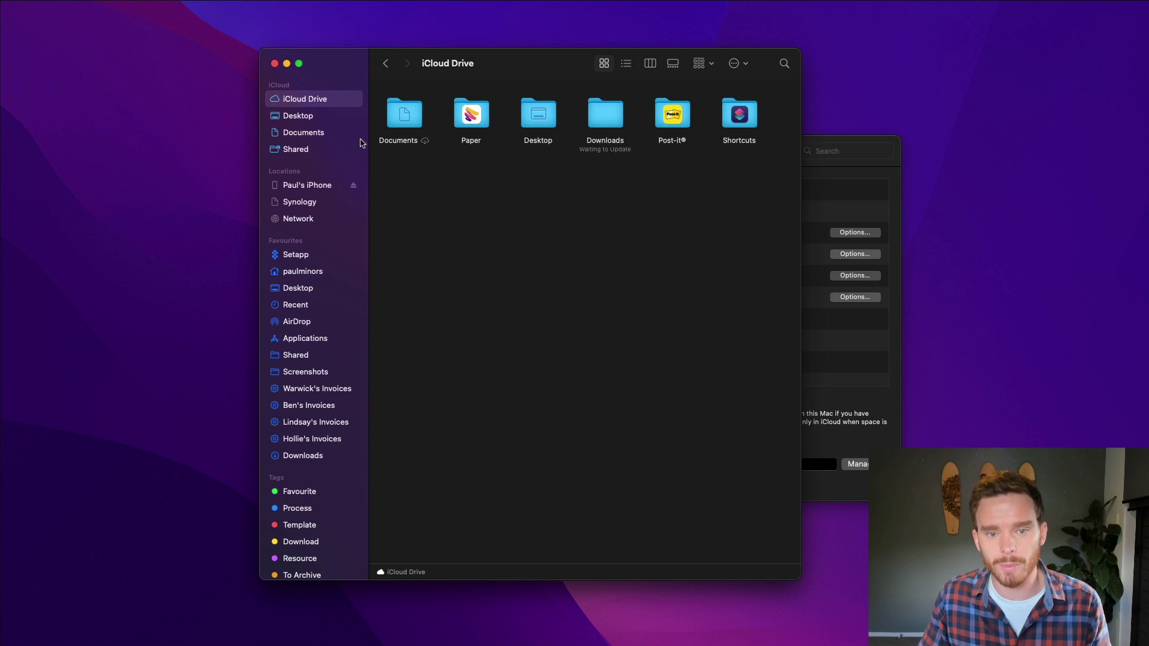
left_click(815, 147)
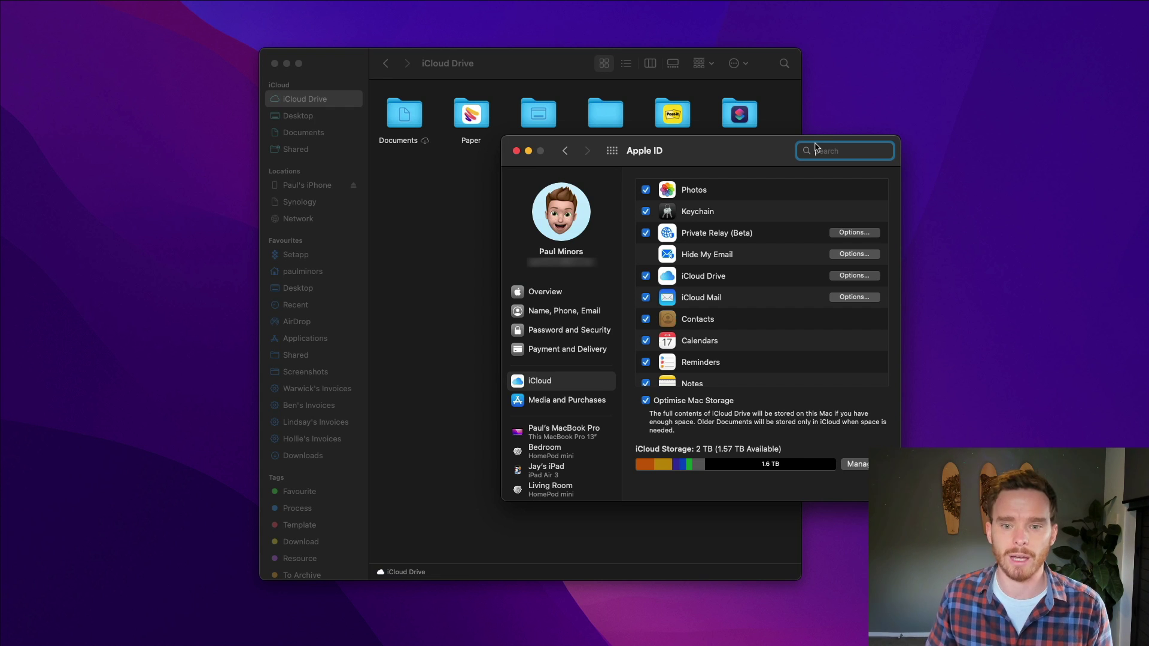
scroll(819, 312, "down", 2)
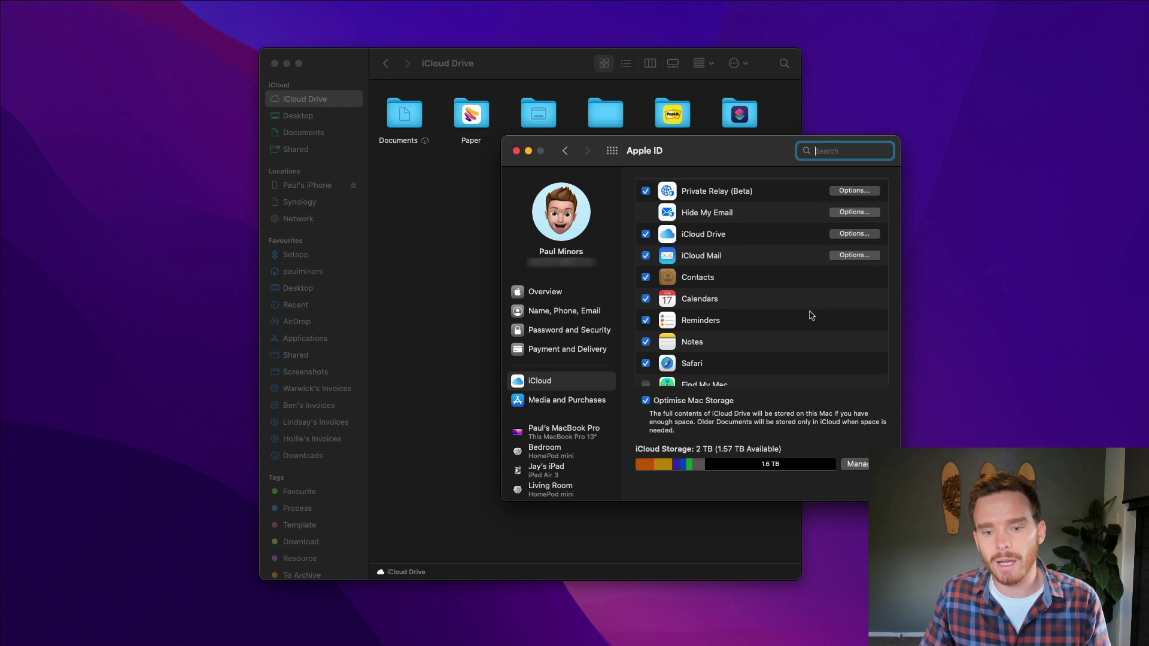
scroll(807, 322, "up", 2)
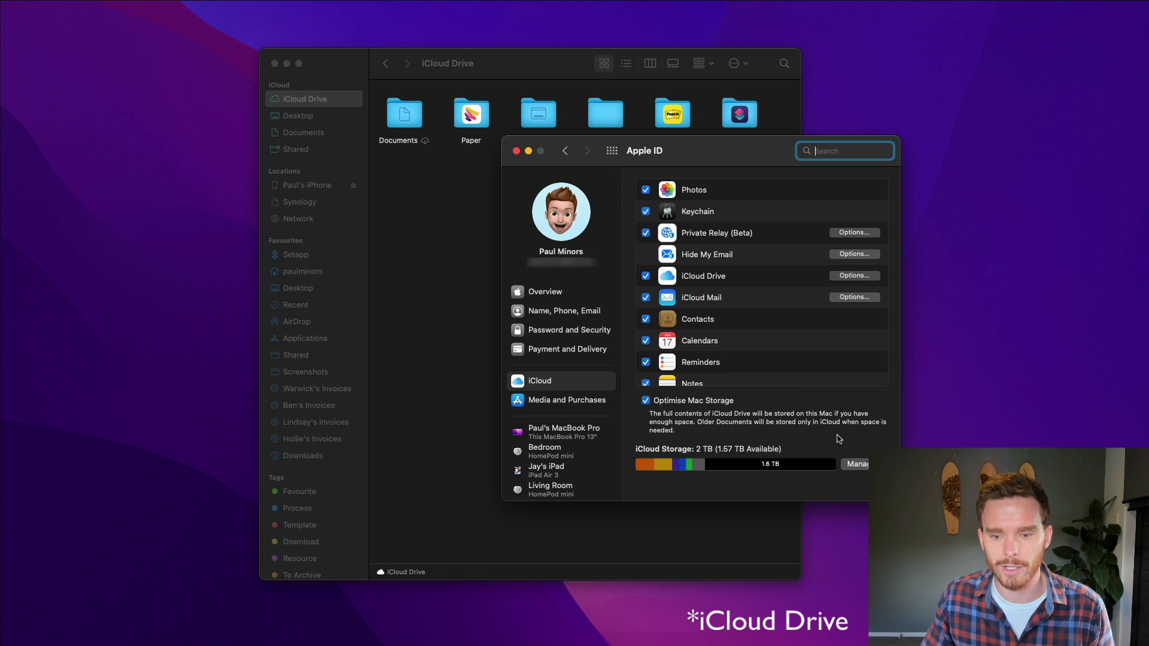
Step: From Apple ID iCloud storage management, view the Change Storage Plan options and cancel the iCloud+ upgrade
left_click(614, 152)
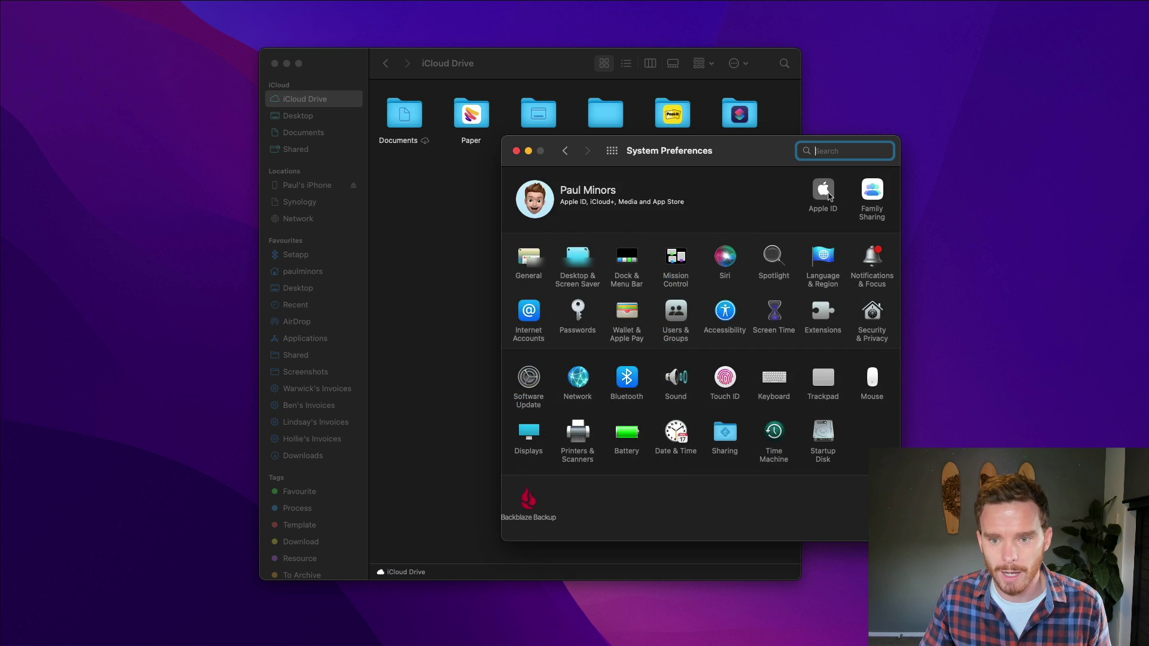
left_click(824, 192)
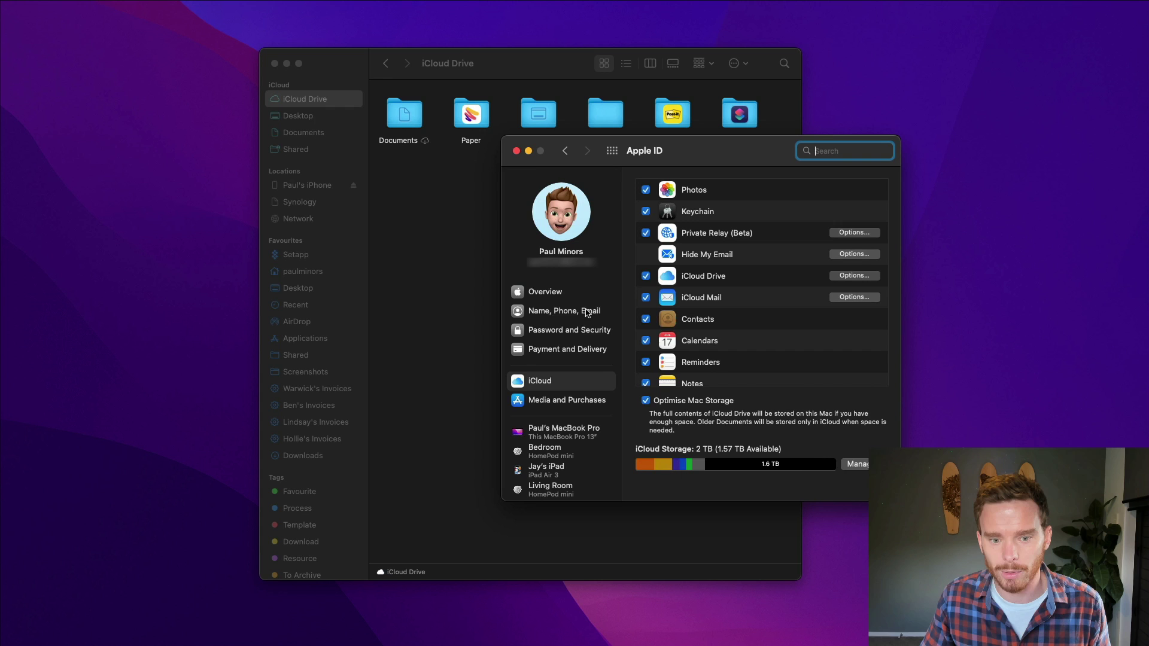
left_click(861, 464)
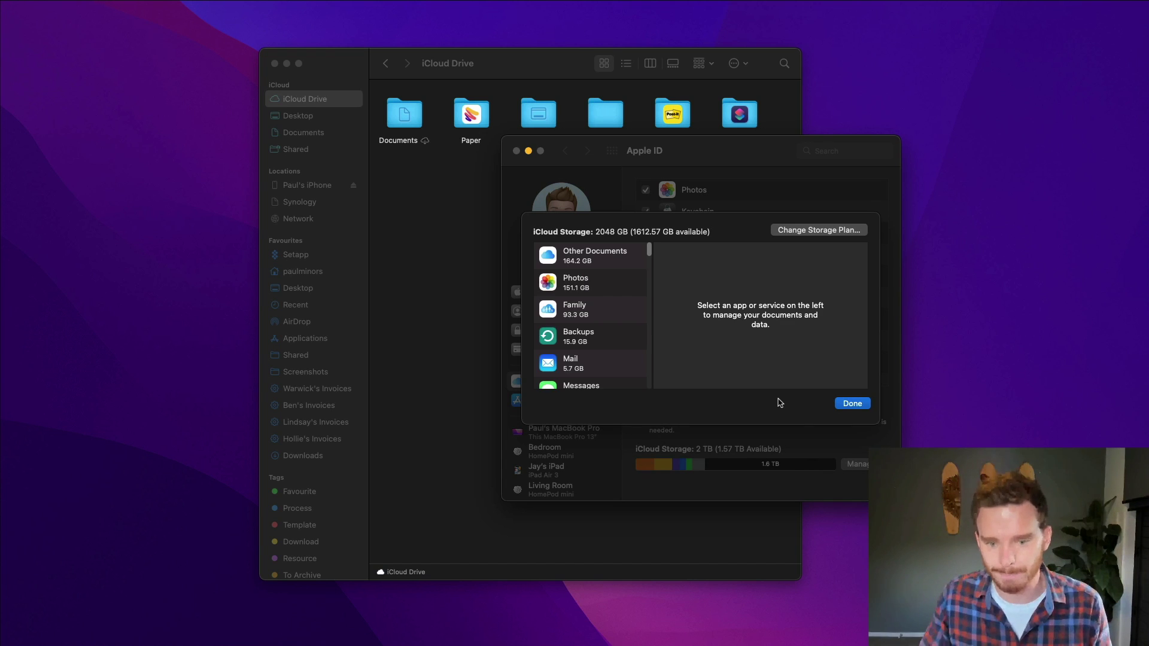
left_click(799, 231)
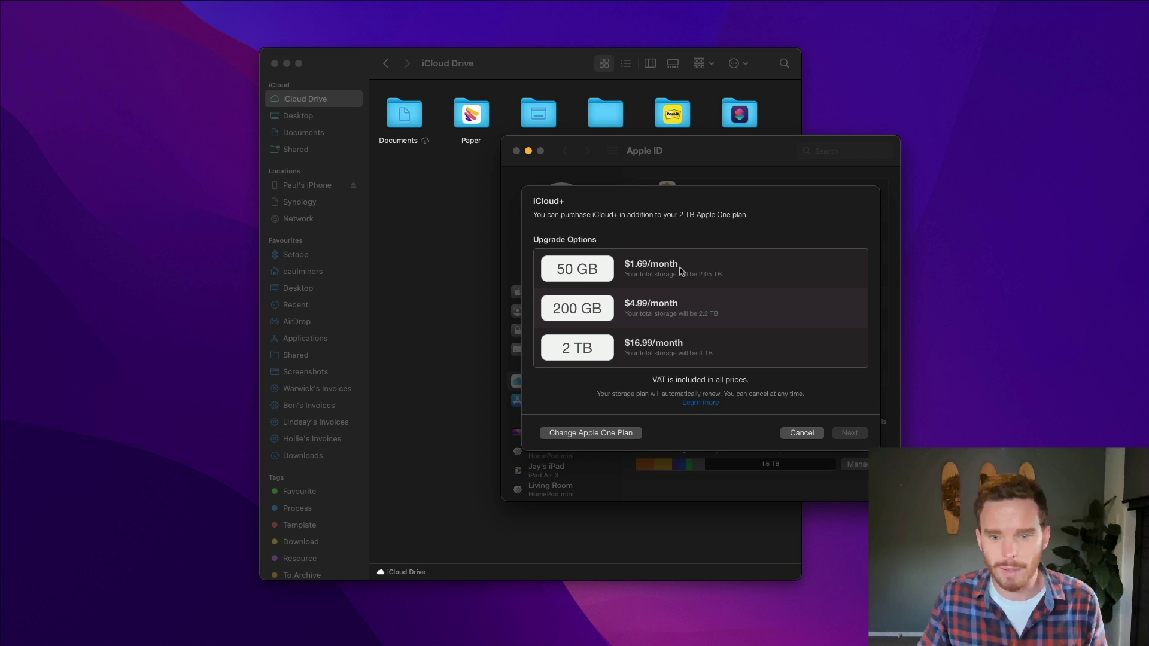
left_click(816, 435)
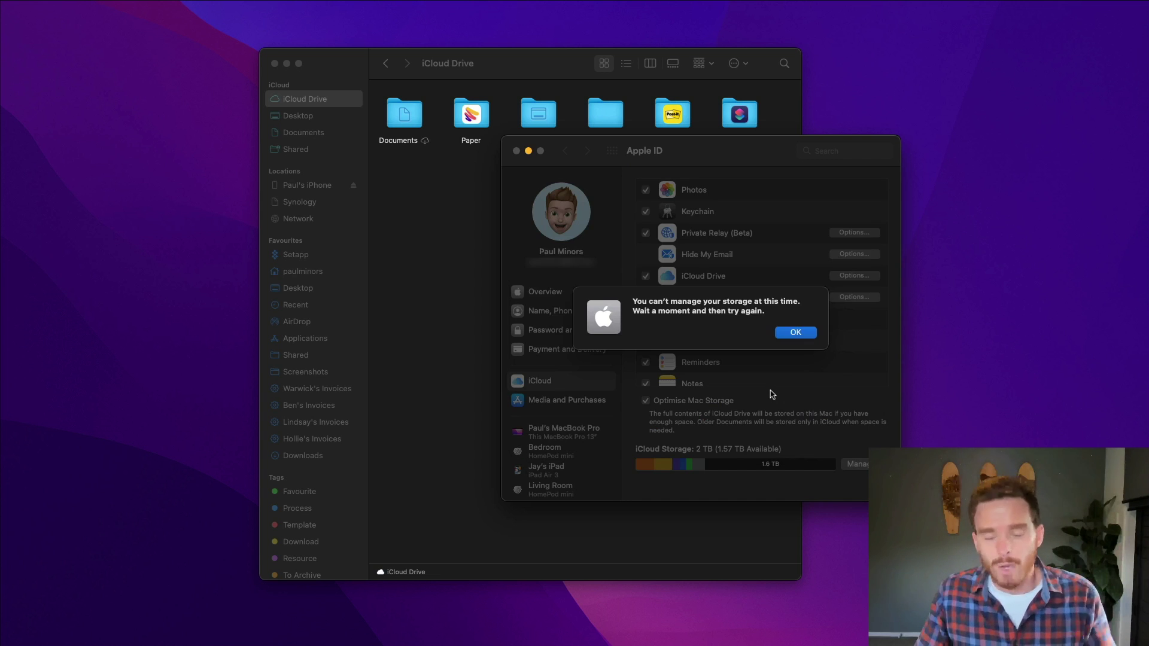
Step: Dismiss the can't-manage-storage alert and look over the iCloud pane
left_click(797, 333)
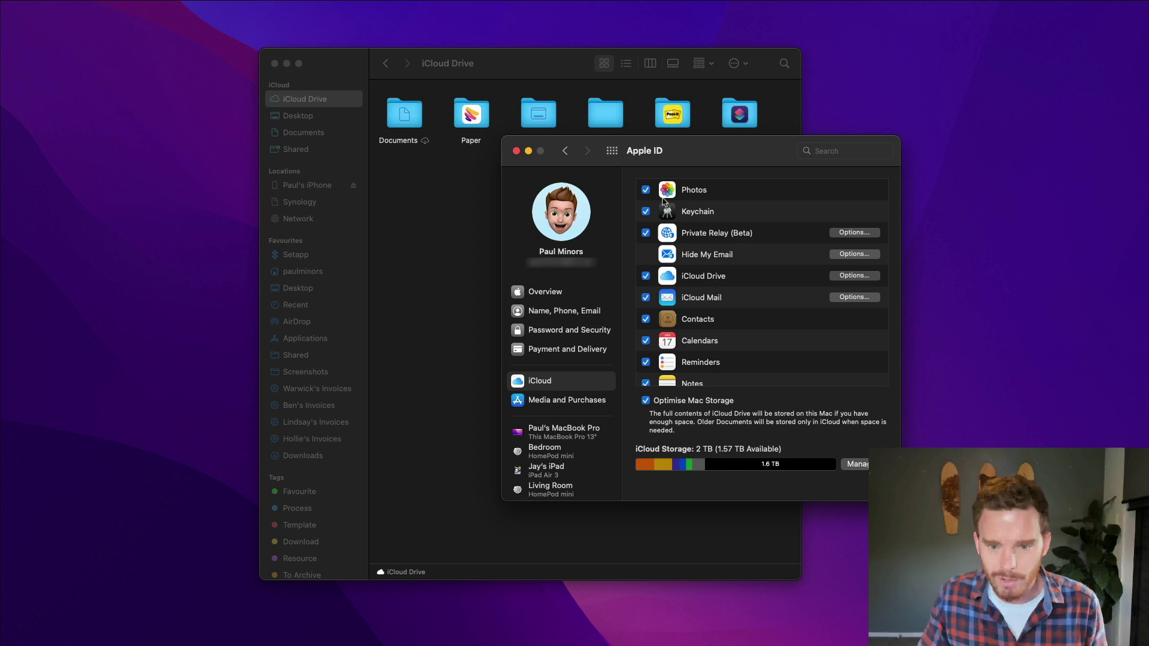
scroll(682, 346, "down", 5)
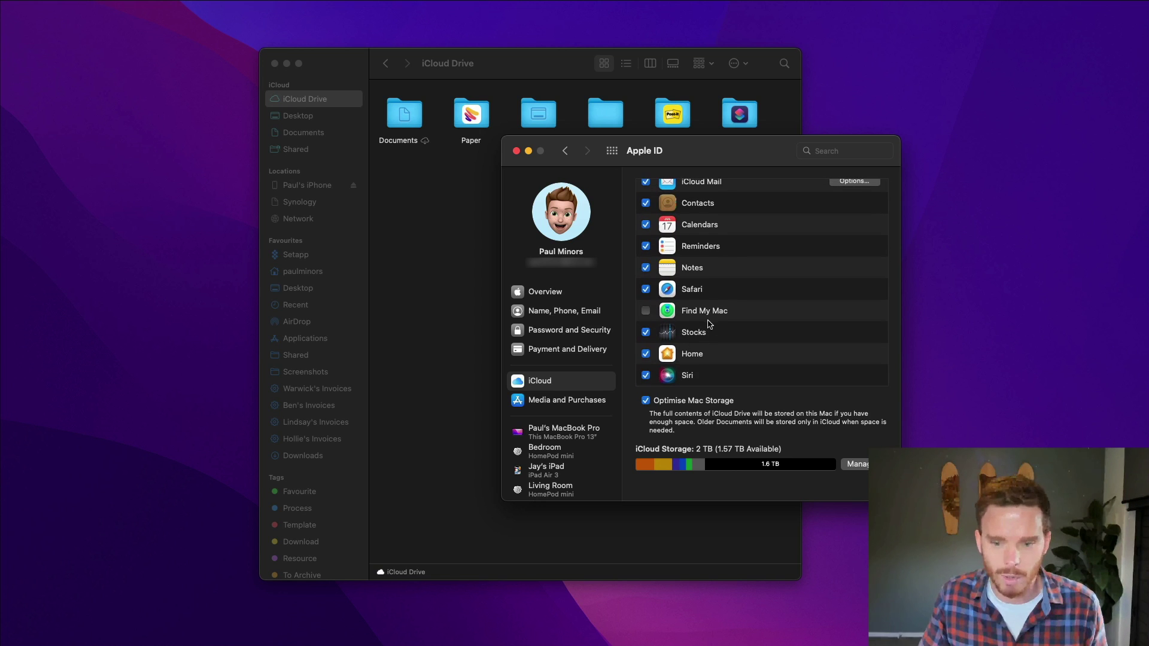
scroll(681, 311, "up", 5)
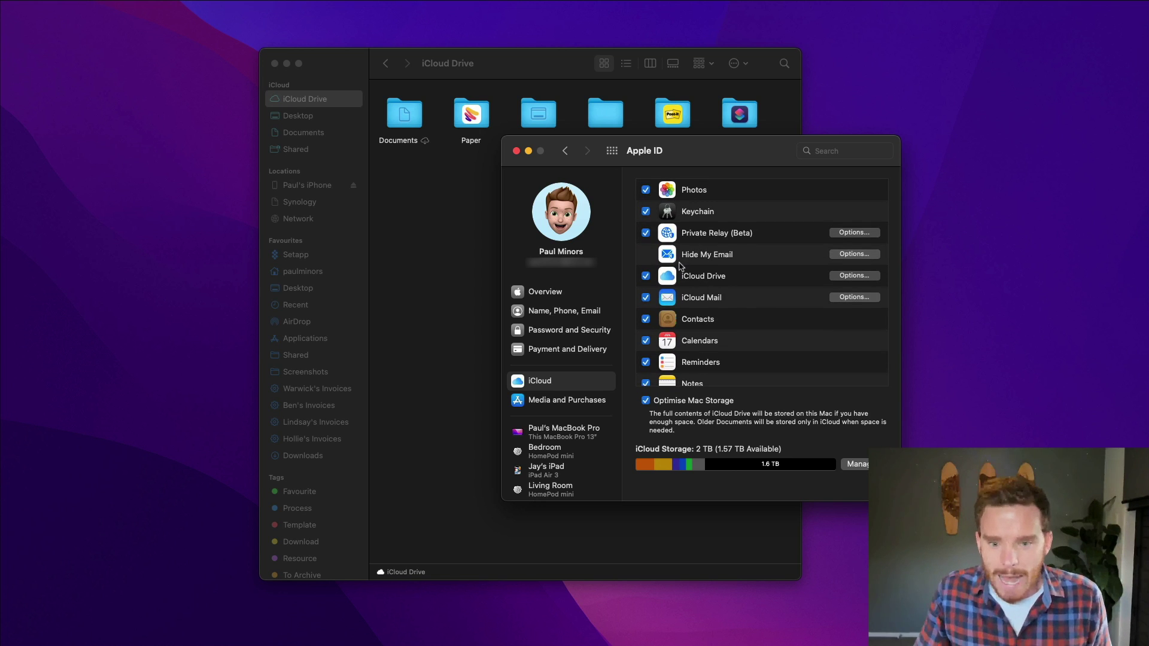
Step: Review the apps storing documents in iCloud Drive Options, then close it with Done
left_click(851, 277)
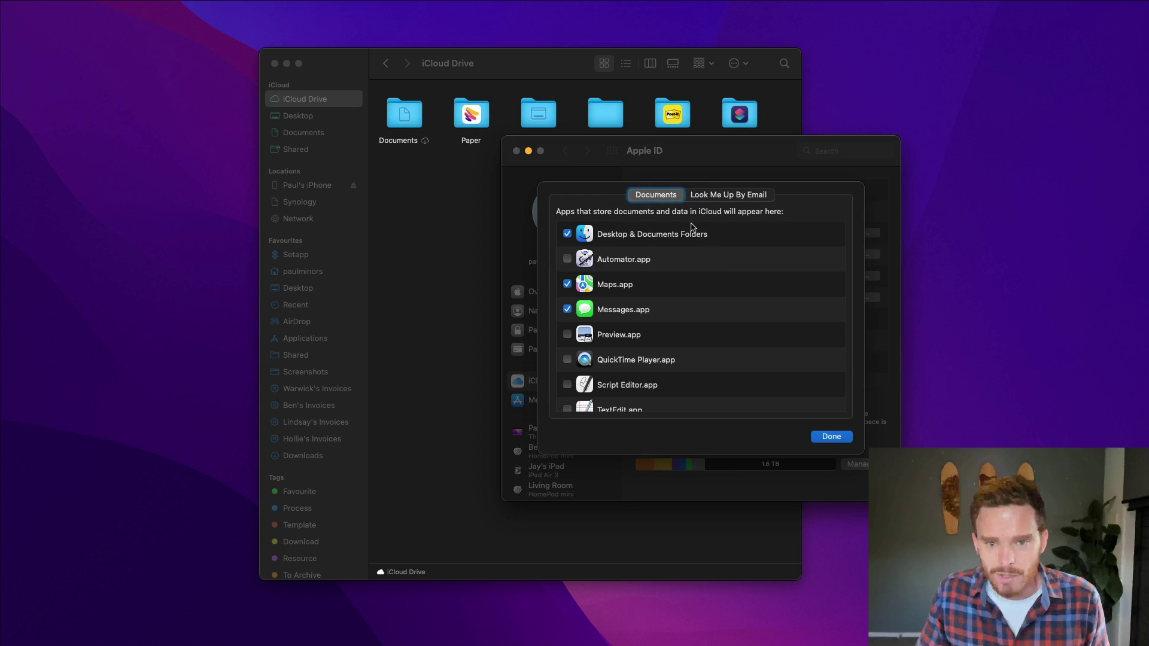
scroll(666, 289, "down", 5)
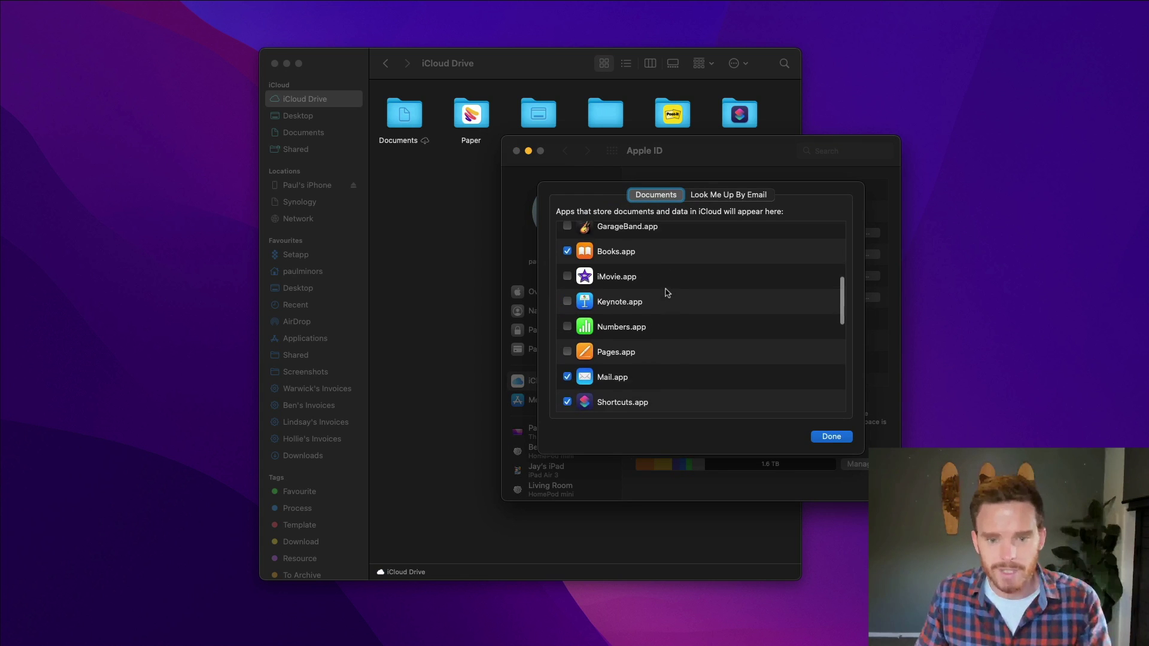
scroll(666, 293, "down", 4)
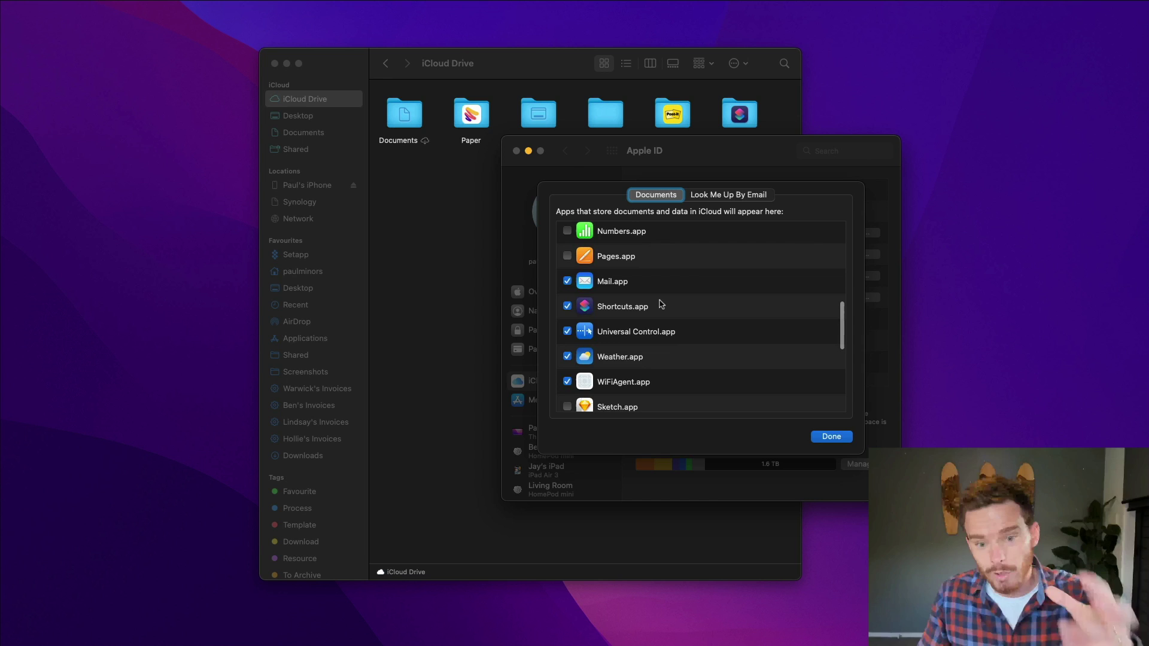
scroll(662, 305, "up", 1)
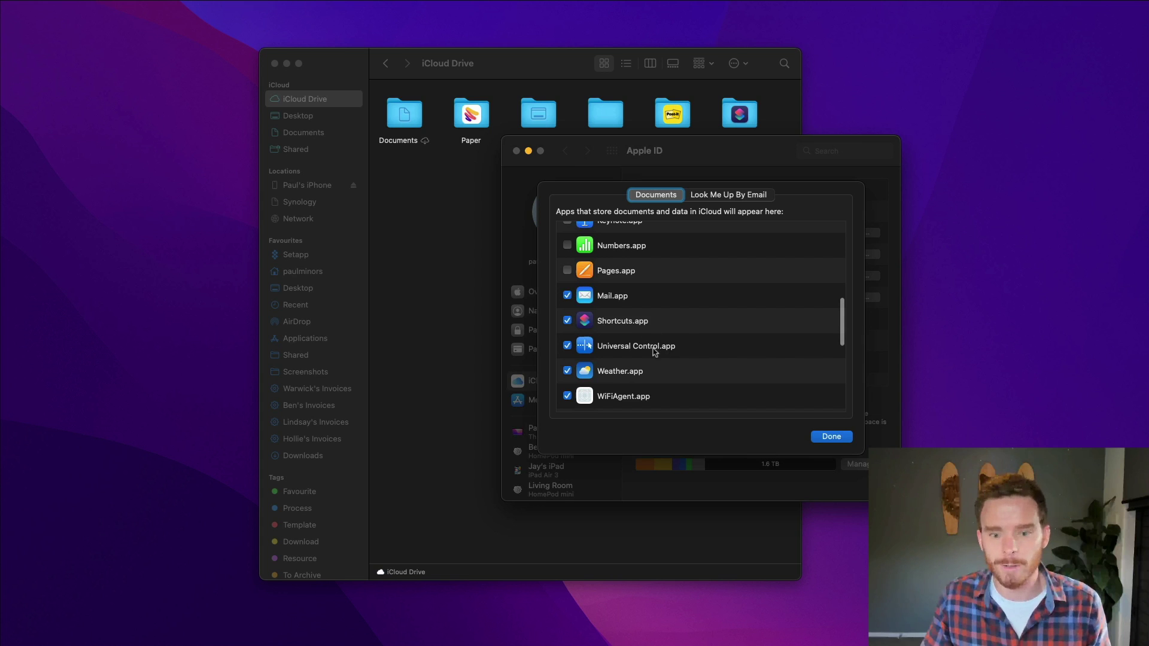
left_click(836, 435)
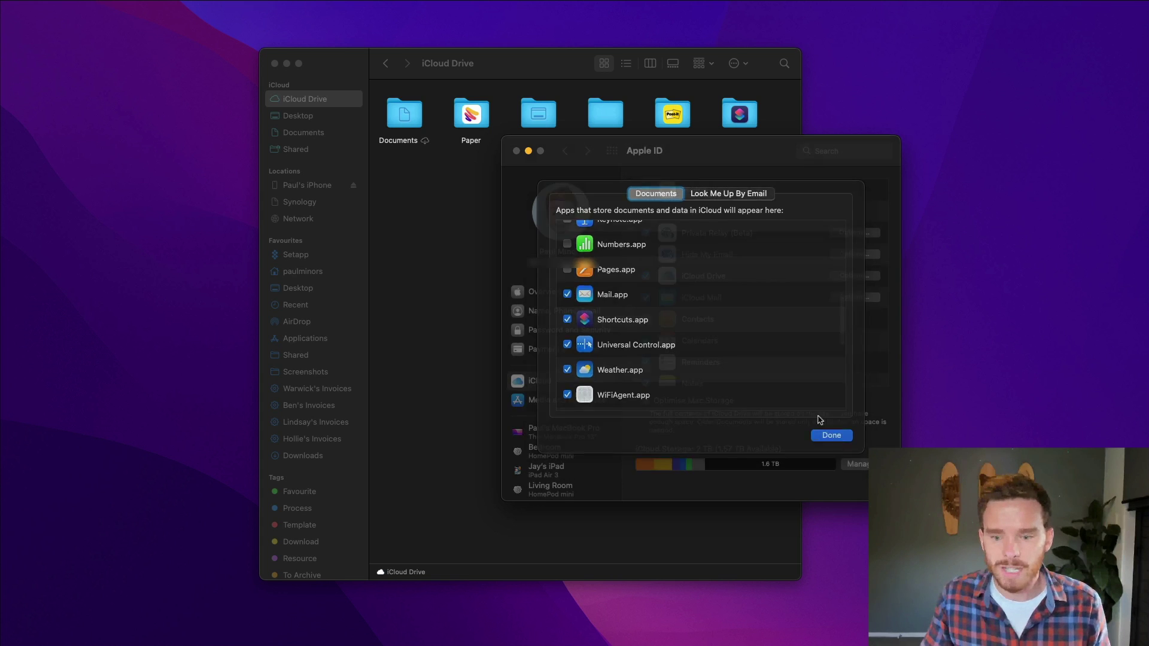
Step: Drag the Finder iCloud Drive window to the left side of the screen
left_click(547, 70)
left_click_drag(566, 69, 411, 79)
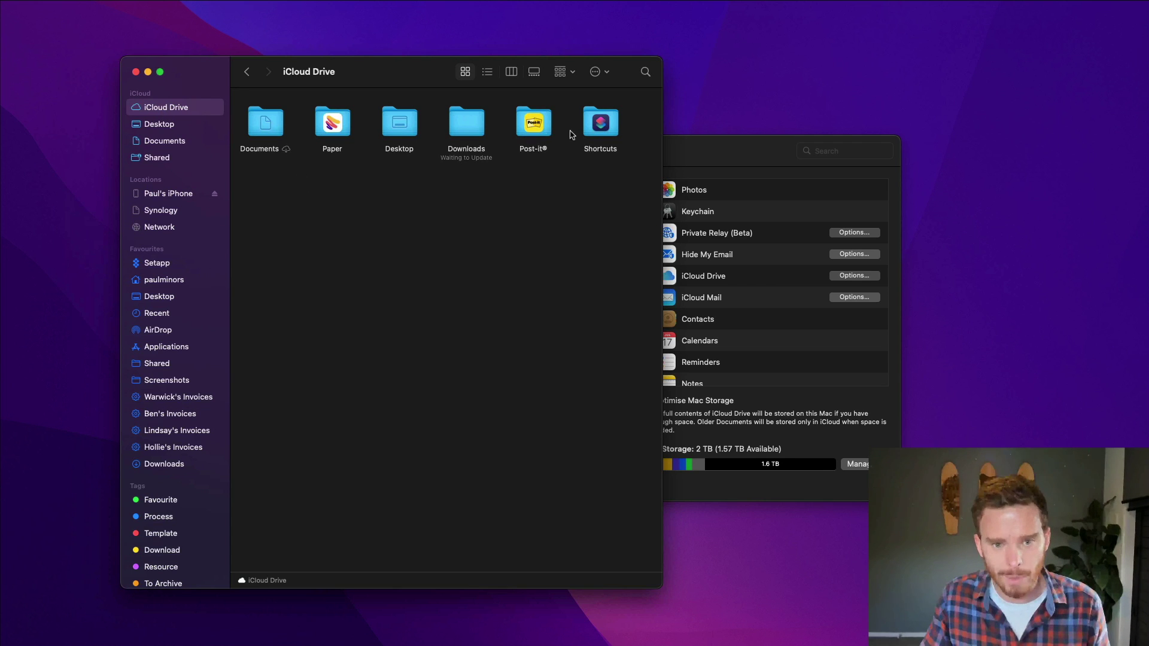
left_click(601, 137)
left_click(612, 196)
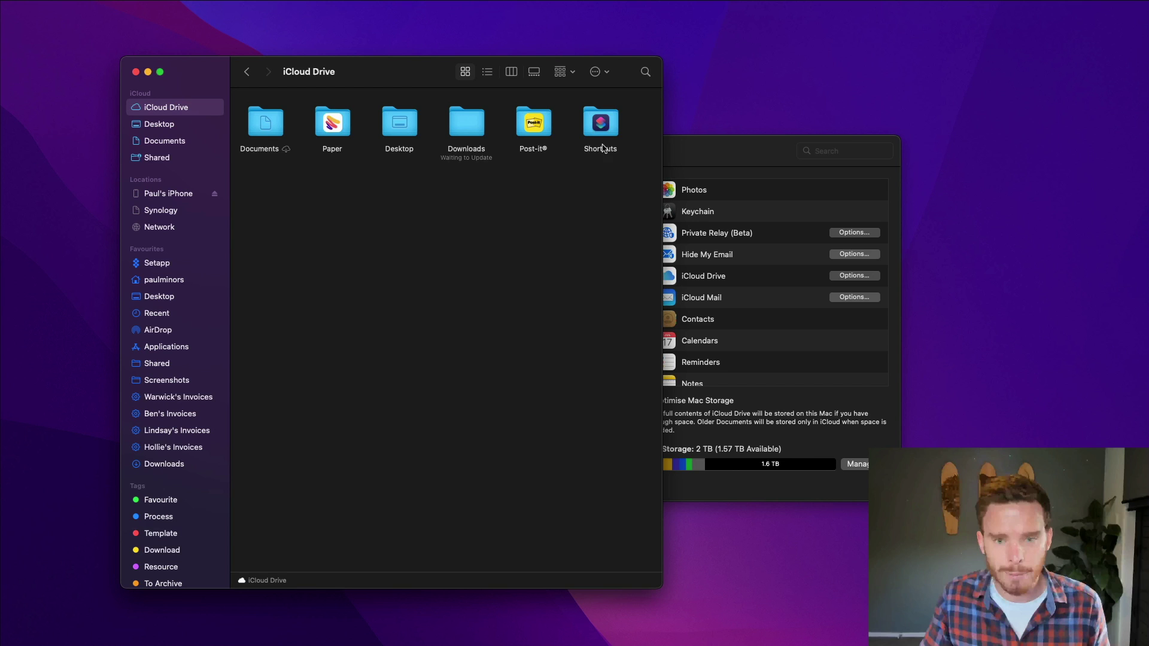
Step: Reopen and close iCloud Drive Options, then return to the Finder window
left_click(740, 205)
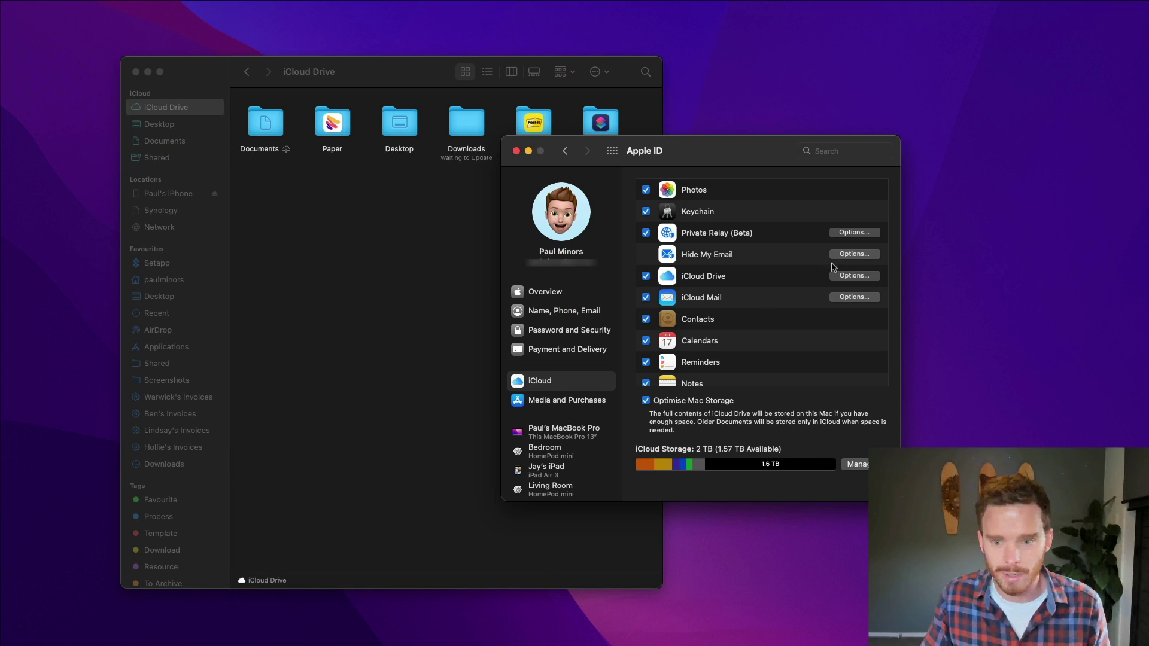
left_click(854, 275)
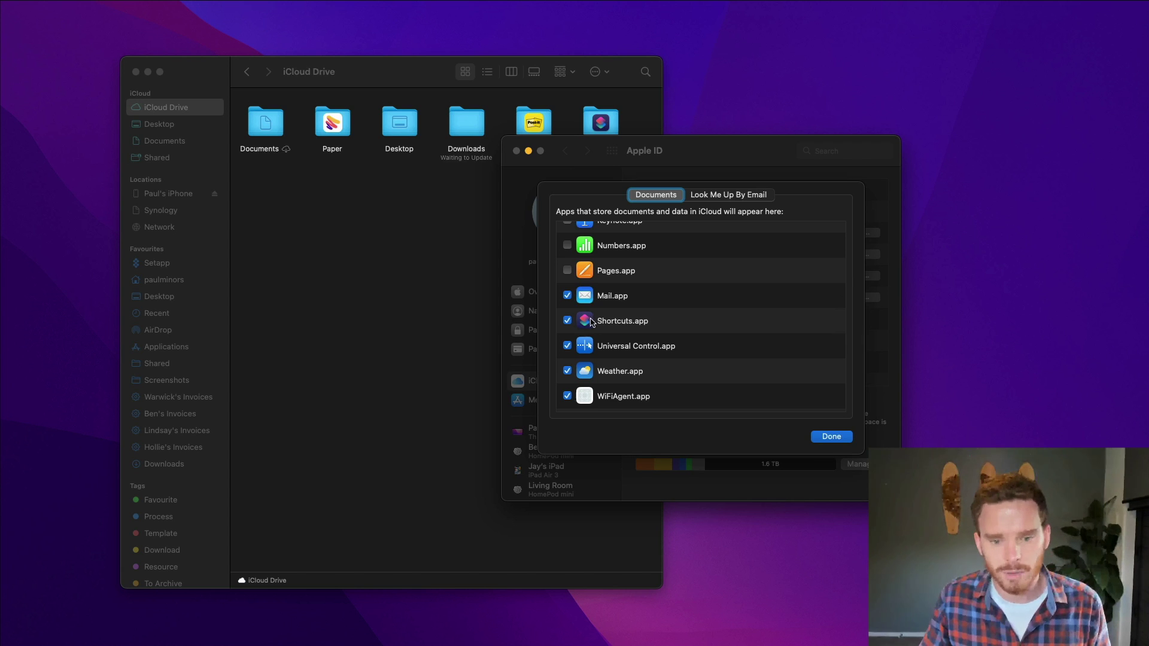
scroll(579, 321, "up", 5)
key("Return")
left_click(526, 165)
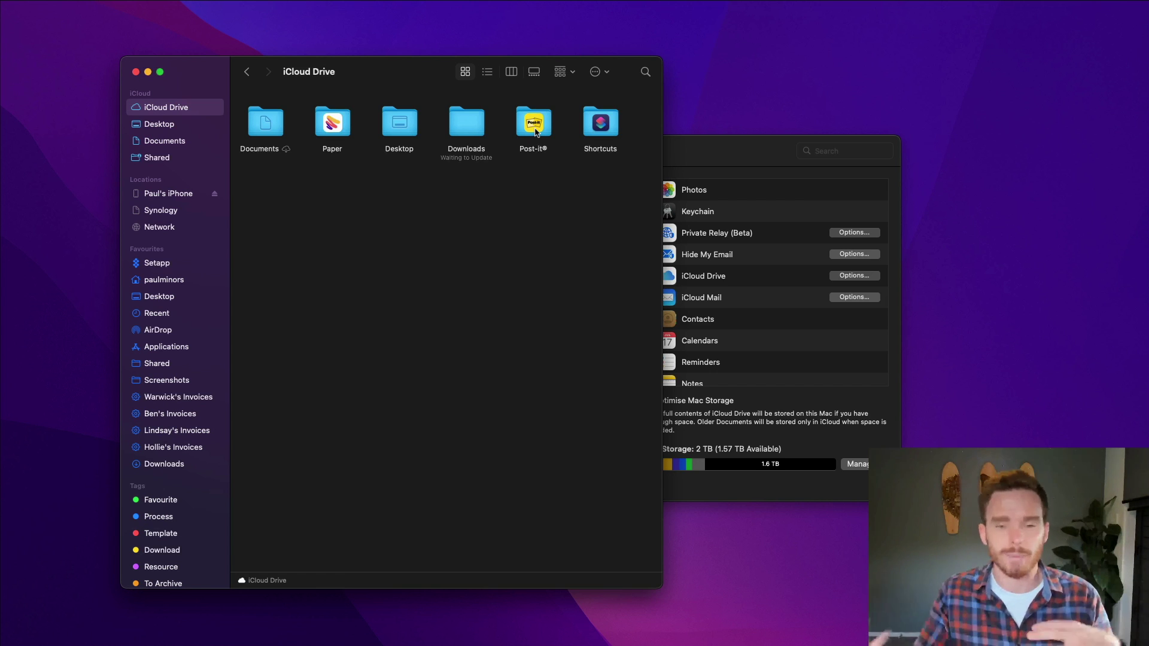
Step: Move the Finder window back toward the centre and About This Mac lower right
key("super+Tab")
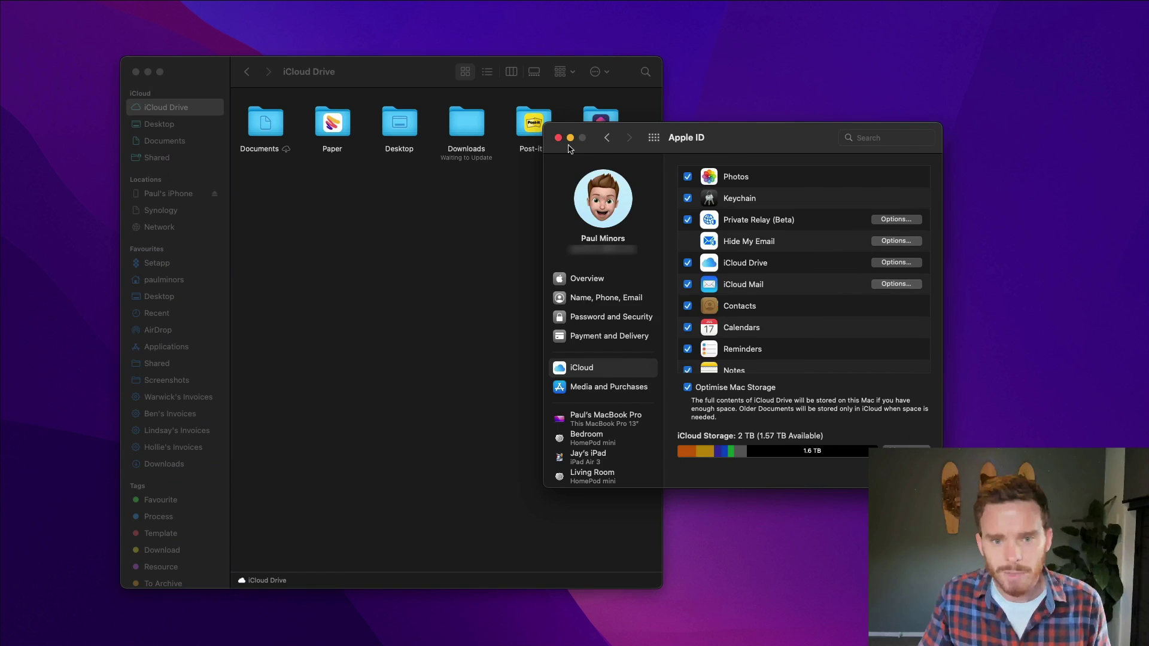
left_click(555, 127)
left_click_drag(420, 85, 538, 78)
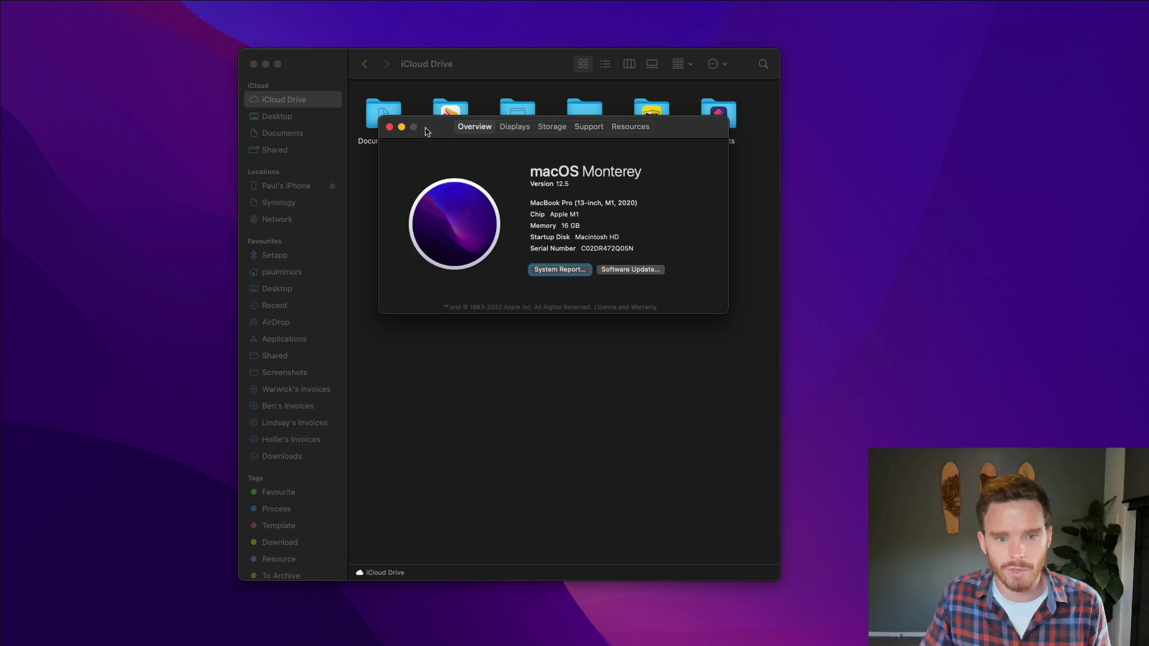
left_click_drag(428, 120, 471, 240)
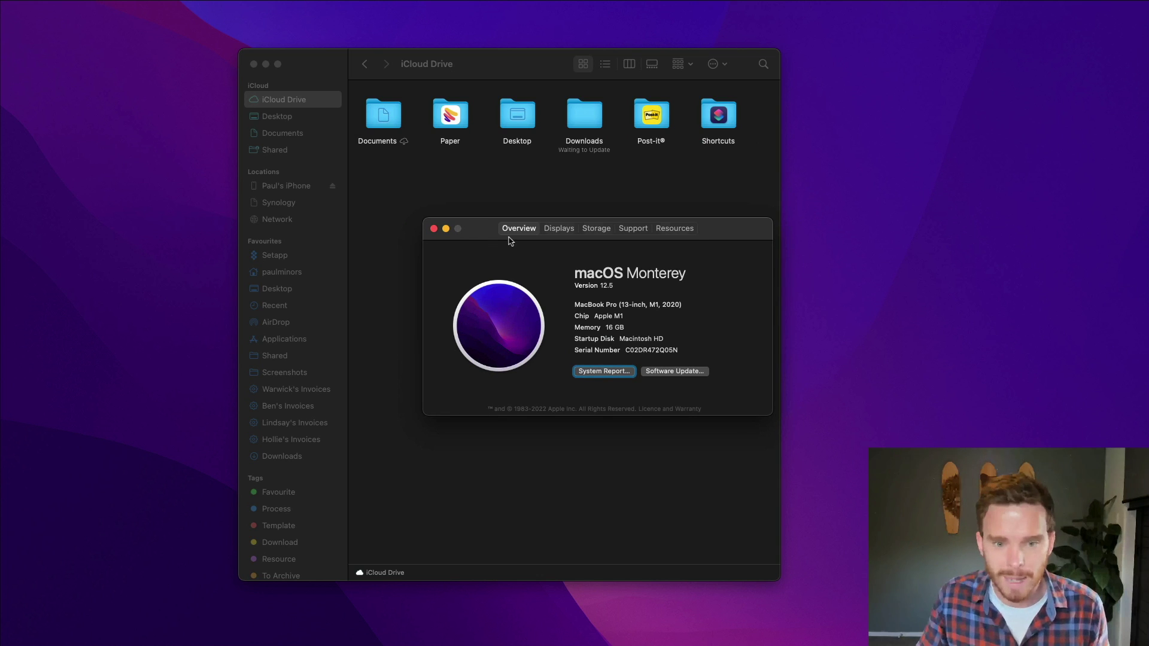
Step: Show the Storage tab and open Manage… storage recommendations for Macintosh HD
left_click(596, 230)
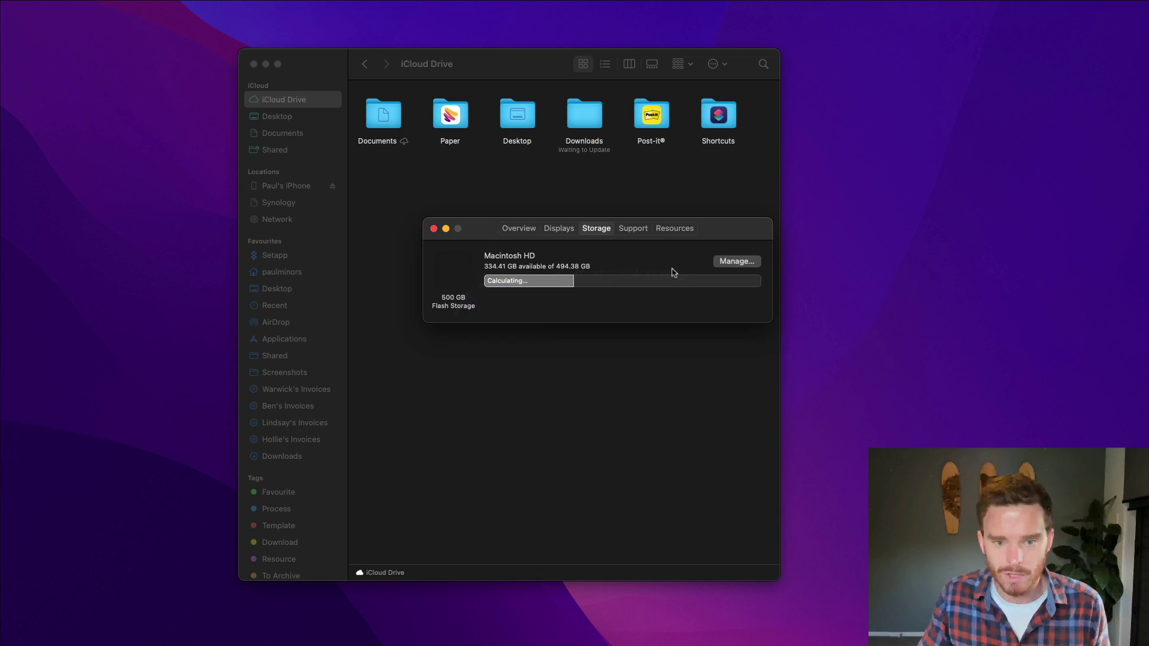
left_click(737, 261)
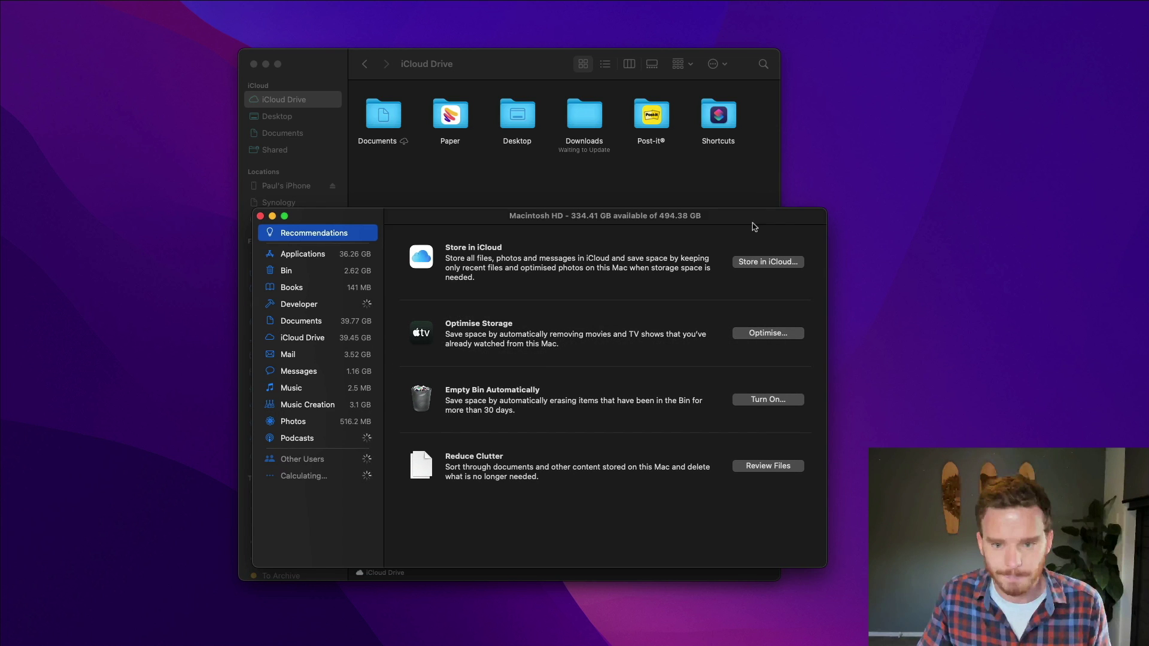
left_click_drag(748, 215, 825, 170)
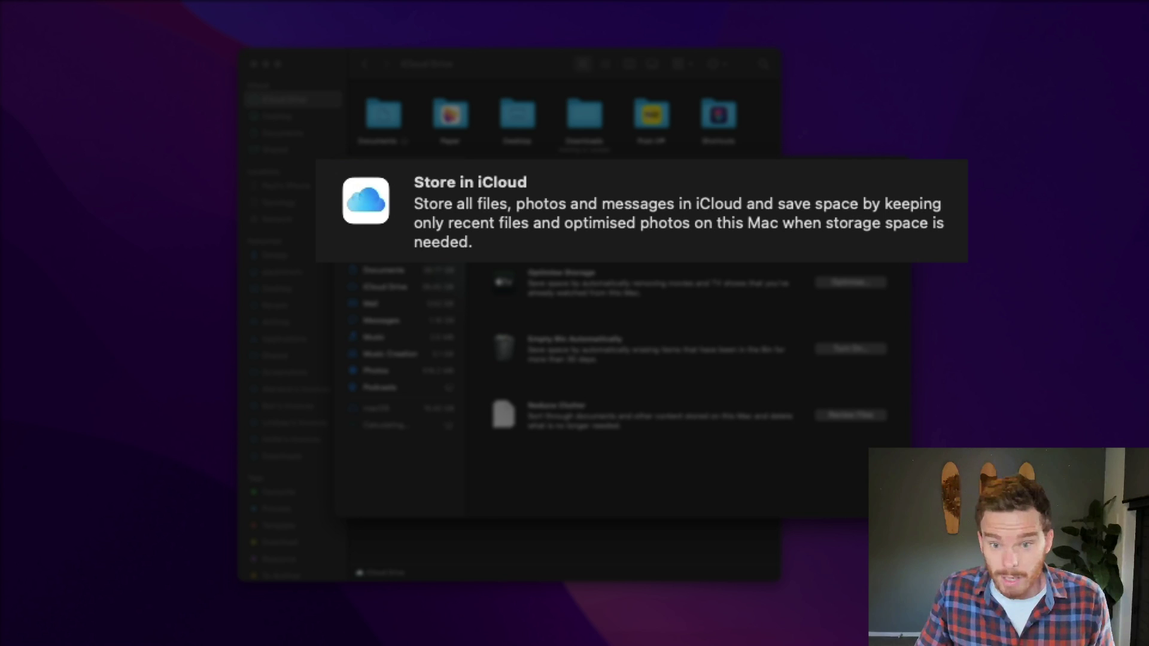
left_click(850, 211)
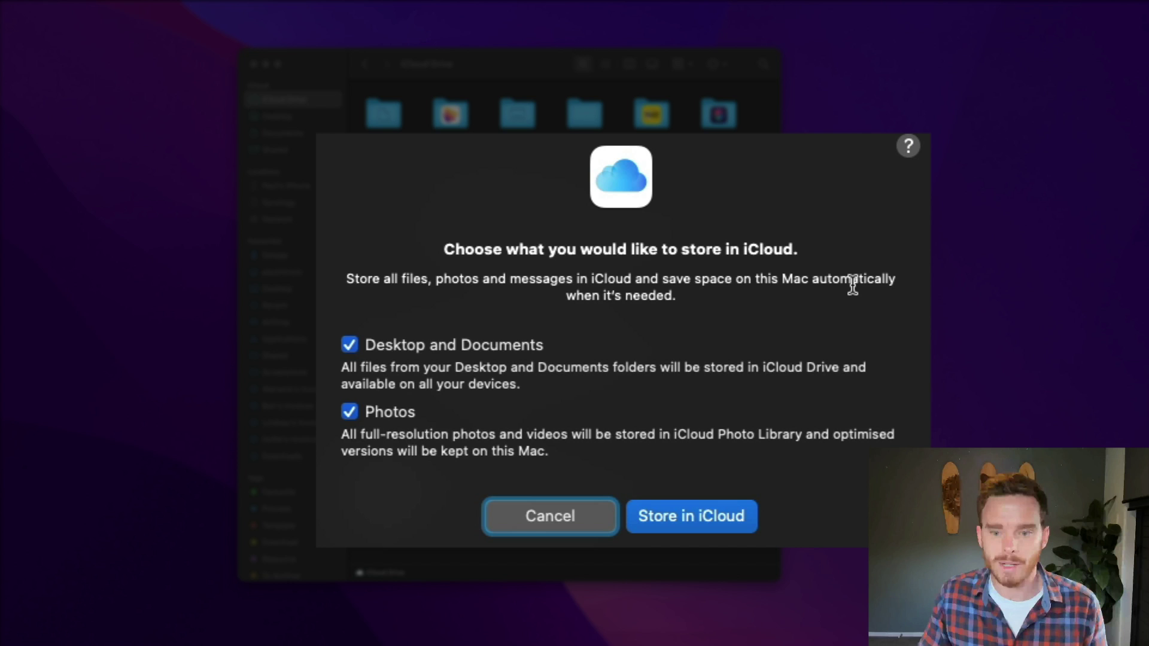
left_click(556, 519)
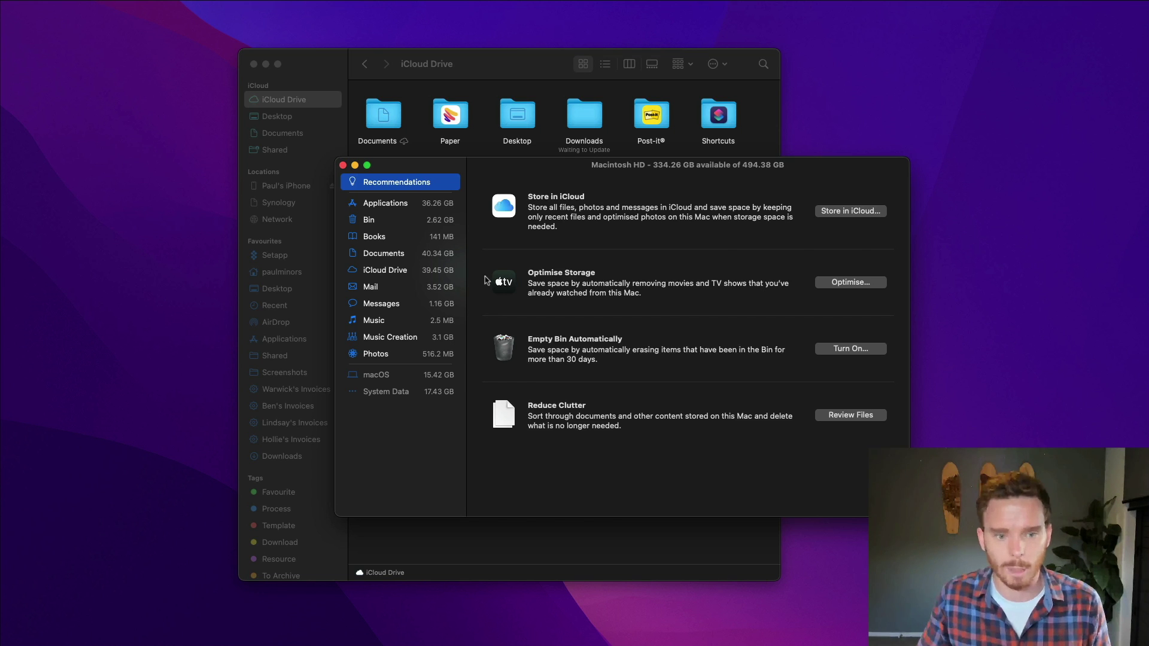
Step: Close Storage Management and select the Paper, Post-it®, Shortcuts, Downloads and Desktop folders in turn
left_click(343, 165)
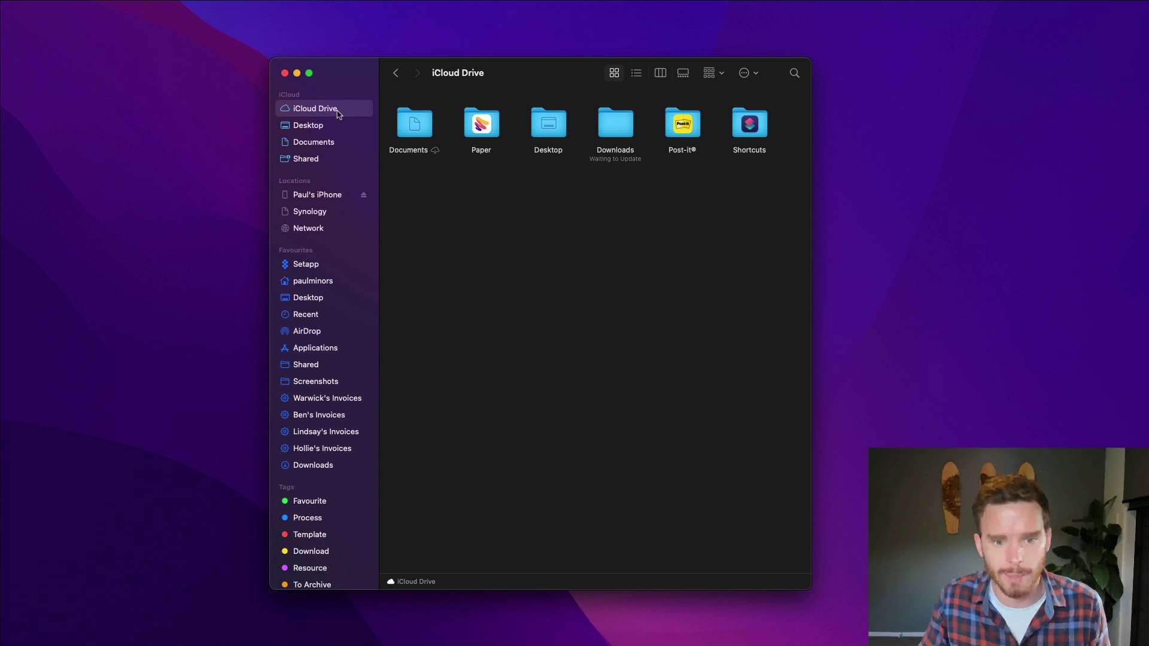
left_click(472, 128)
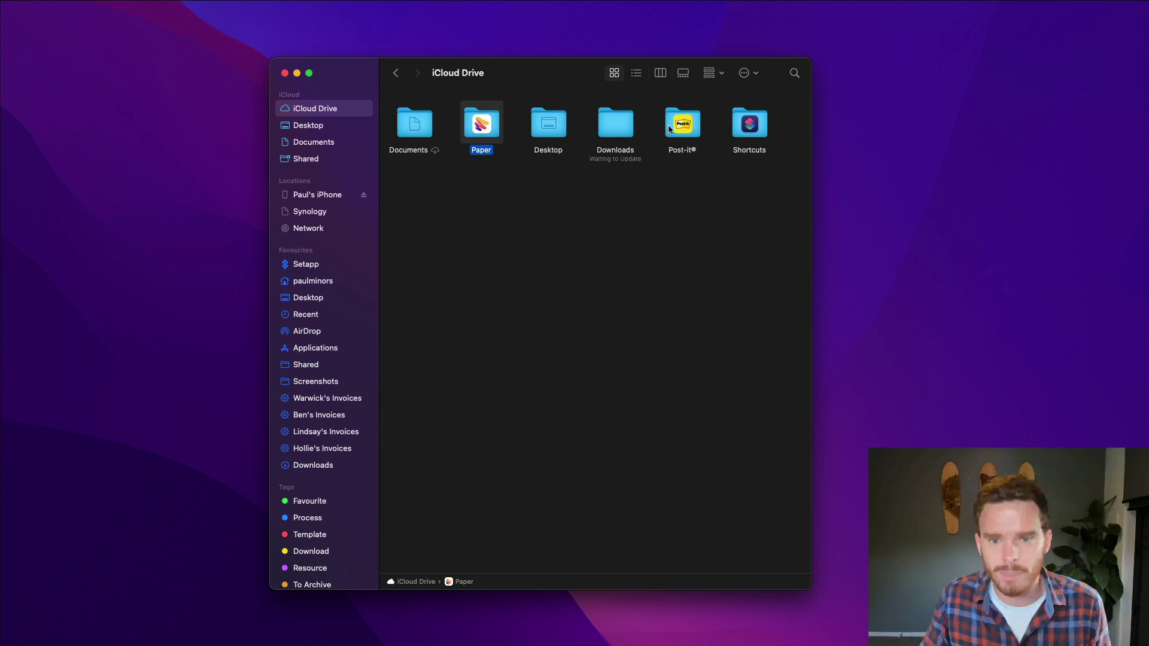
left_click(675, 128)
left_click(767, 135)
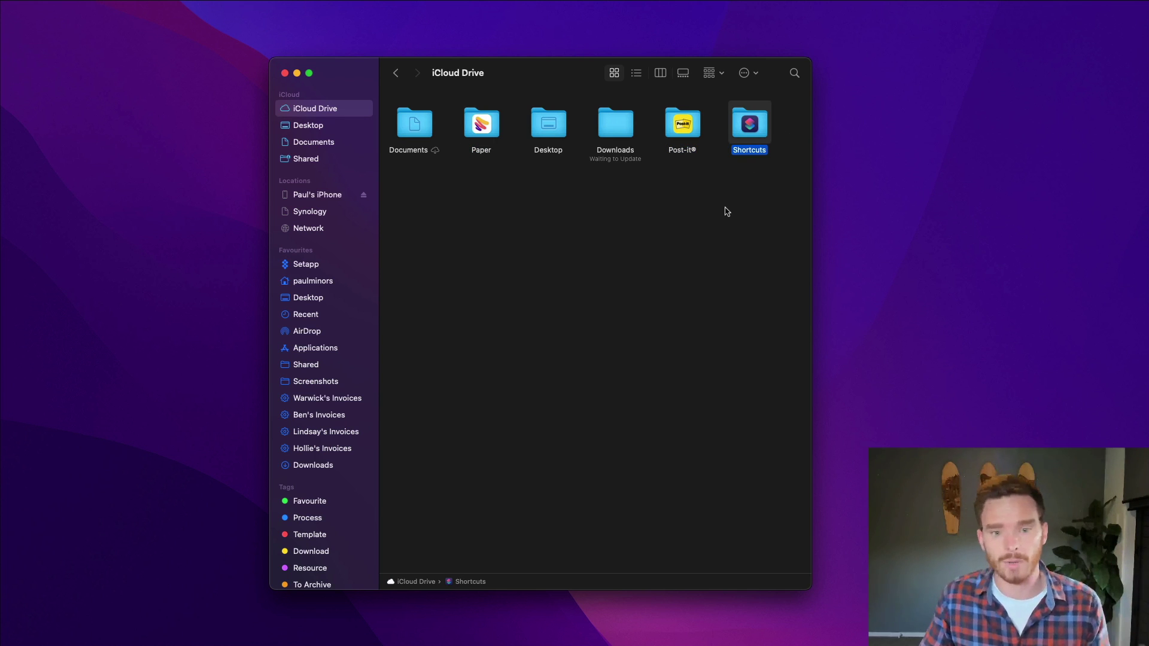
left_click(612, 124)
left_click(561, 126)
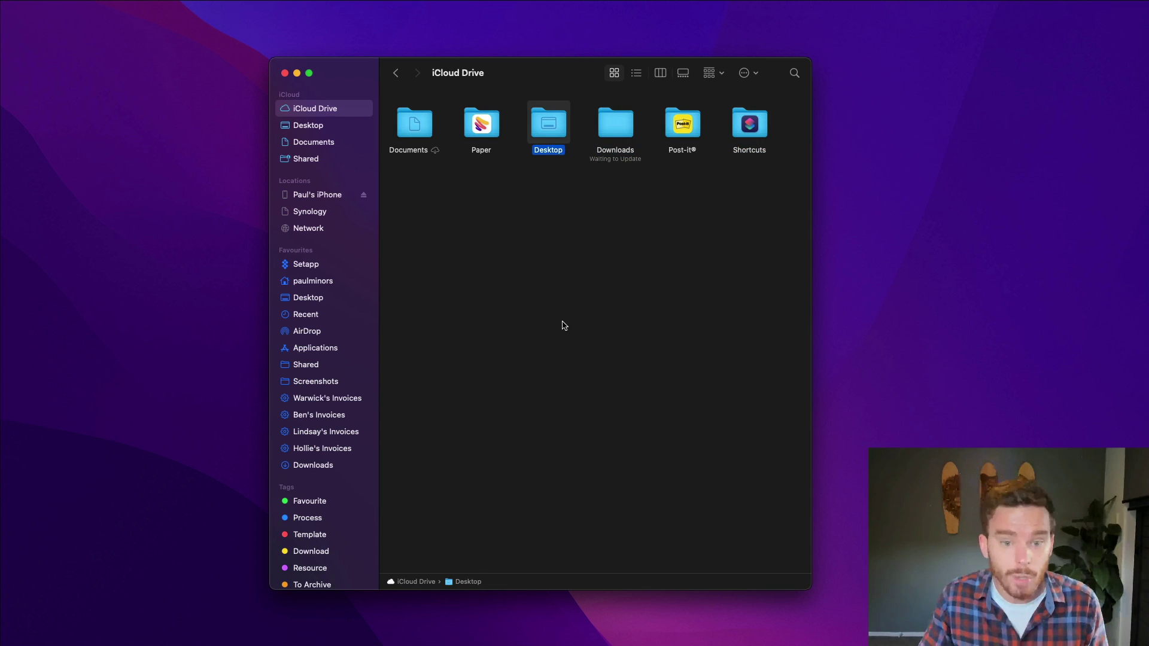
Step: Open Desktop, Downloads, then Desktop again, returning to iCloud Drive after each
double_click(555, 130)
left_click(395, 73)
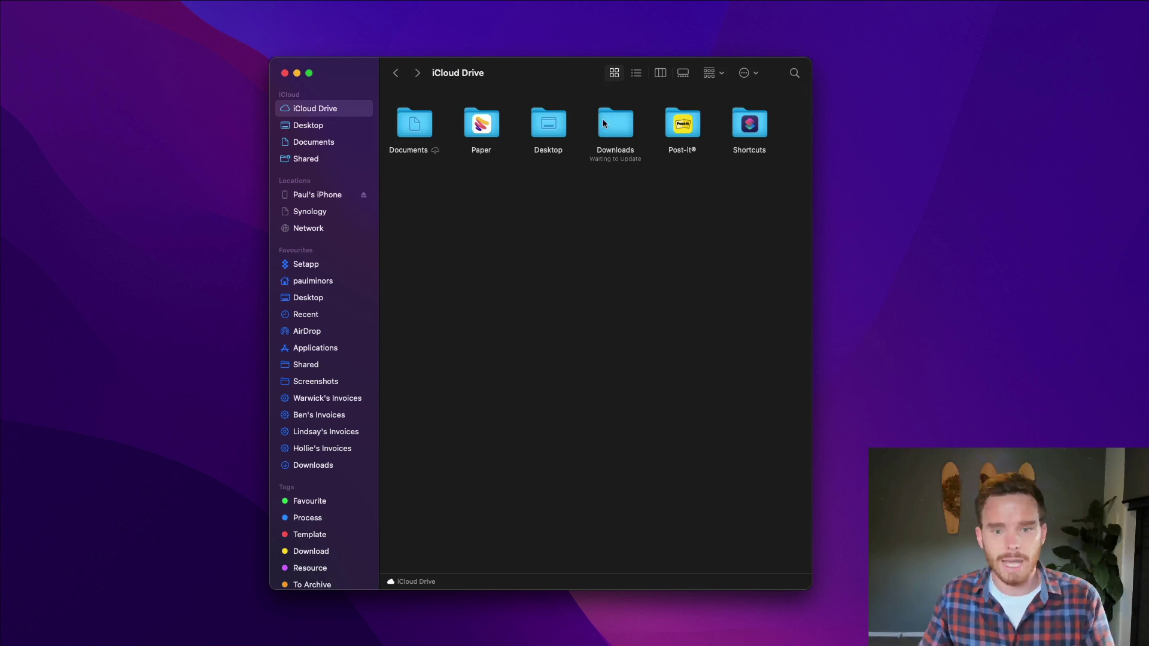
double_click(603, 123)
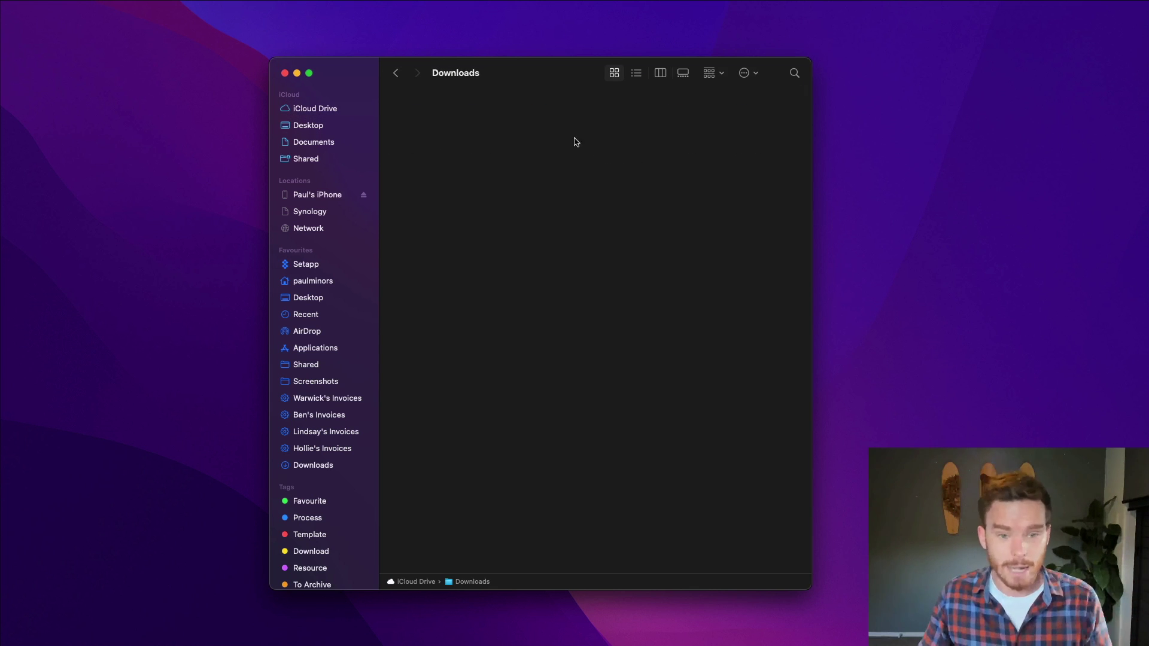
left_click(396, 75)
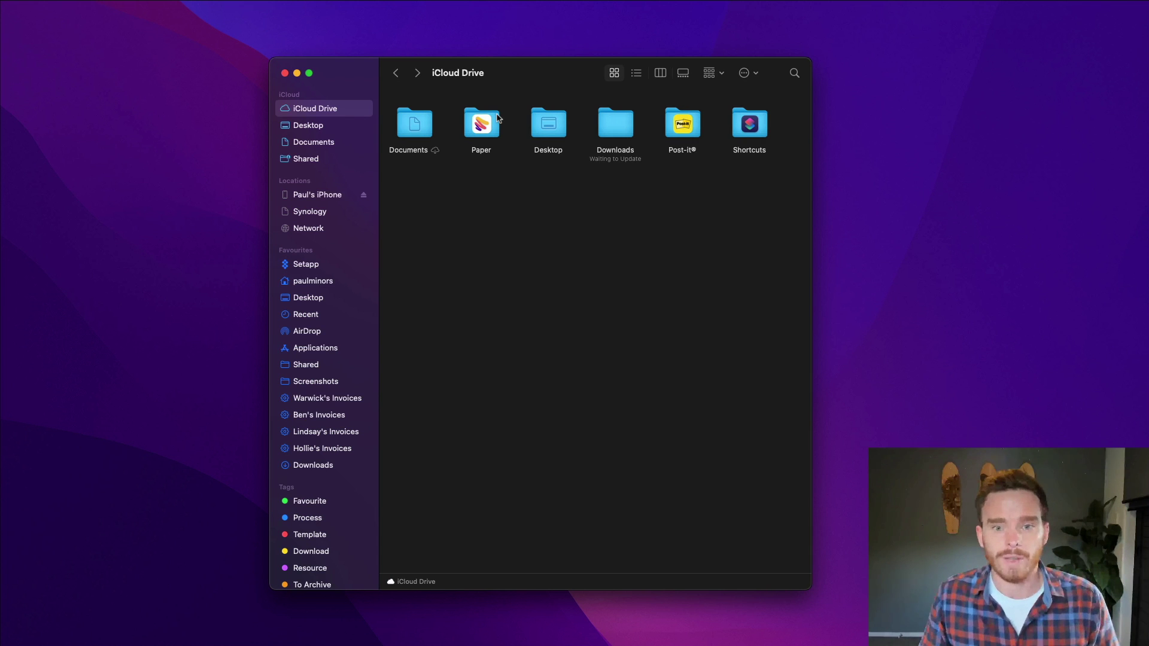
double_click(550, 129)
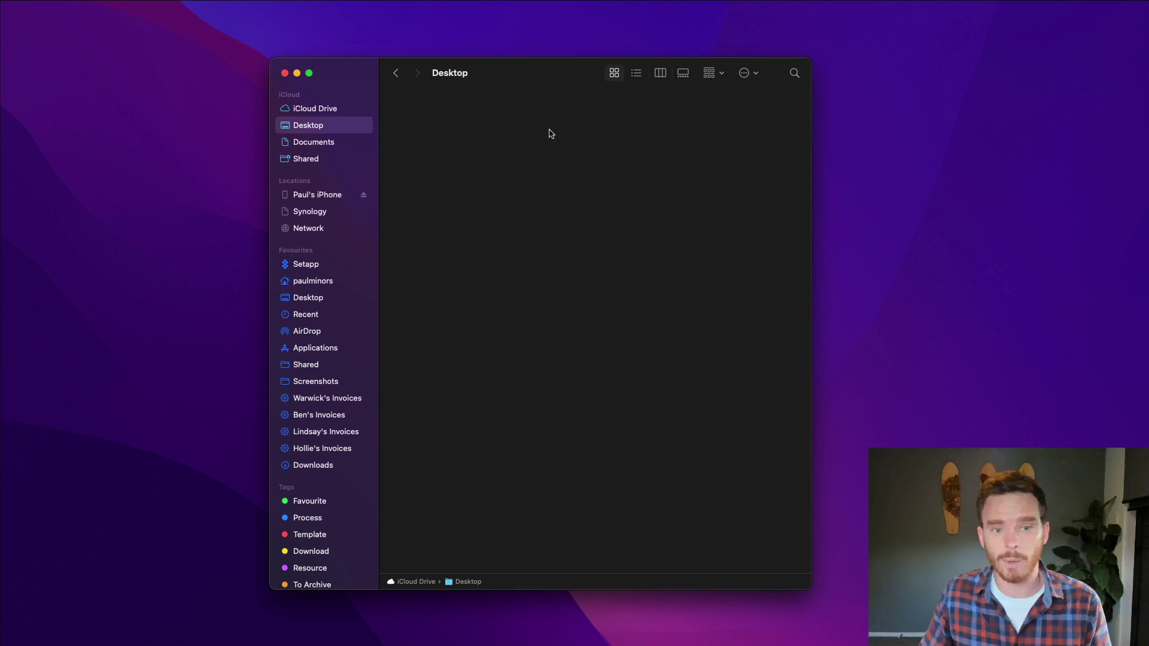
left_click(395, 72)
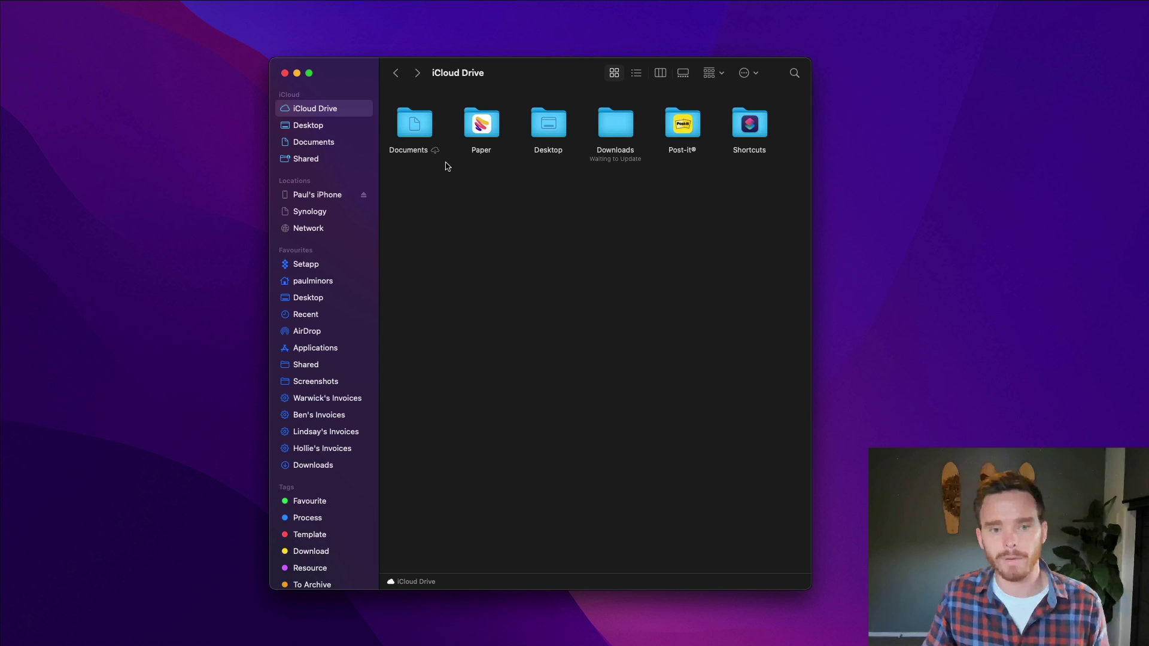
Step: Open Documents, then Personal, select the Insurance folder, and go back to Documents
double_click(420, 143)
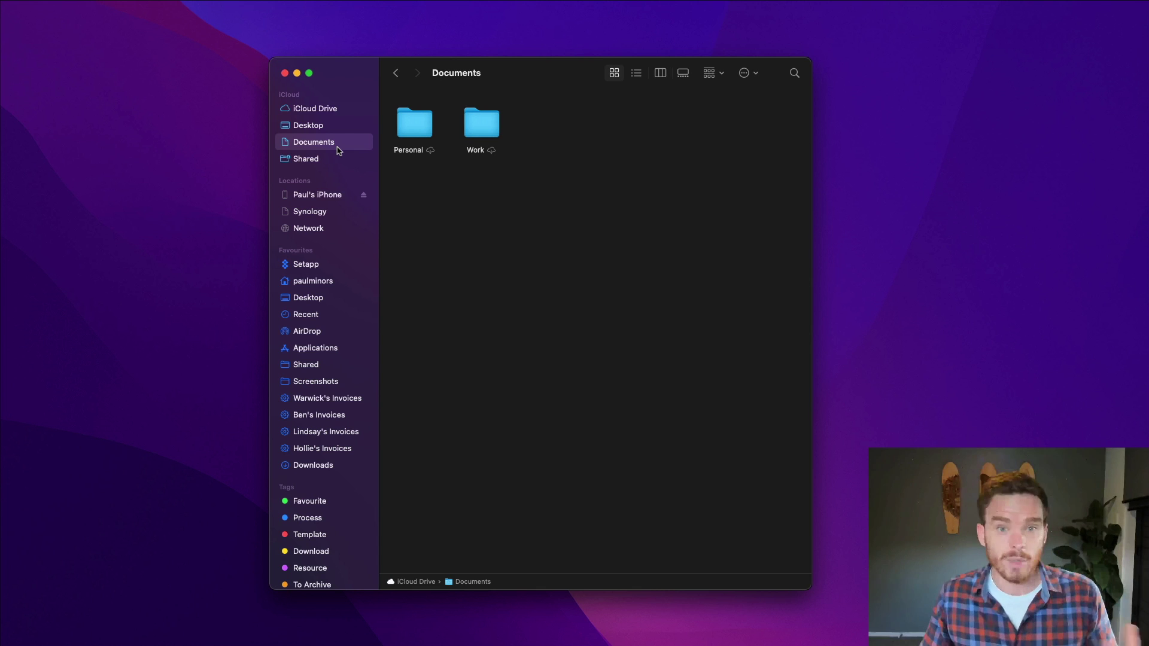
double_click(417, 136)
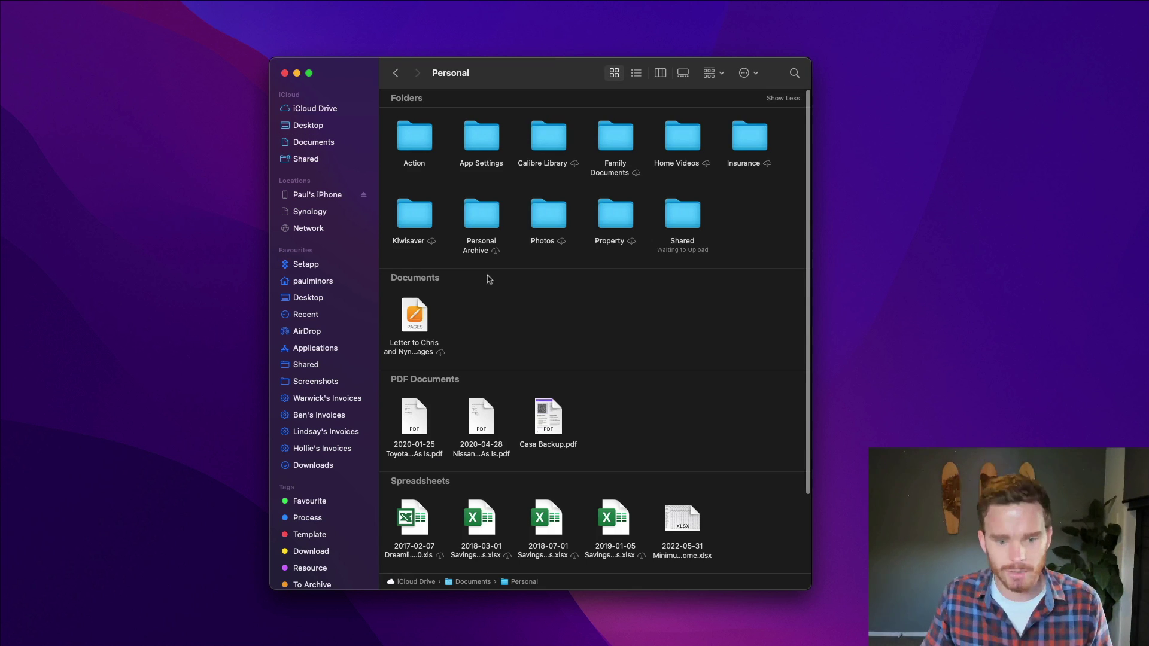
scroll(496, 277, "down", 3)
scroll(486, 279, "up", 3)
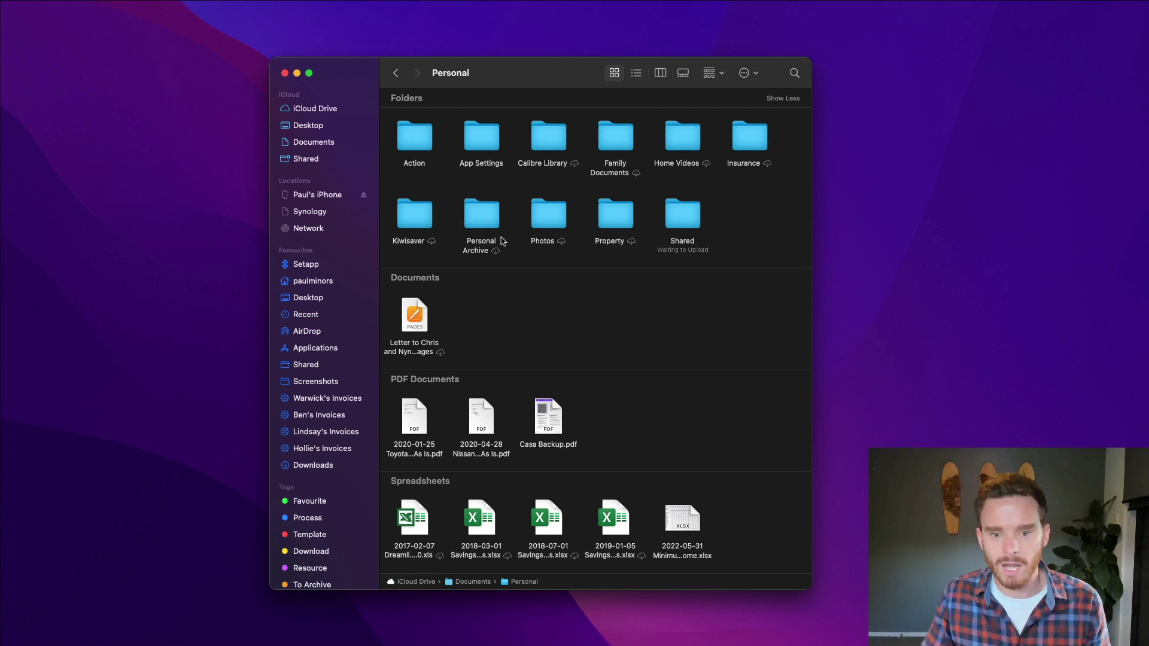
scroll(748, 138, "up", 2)
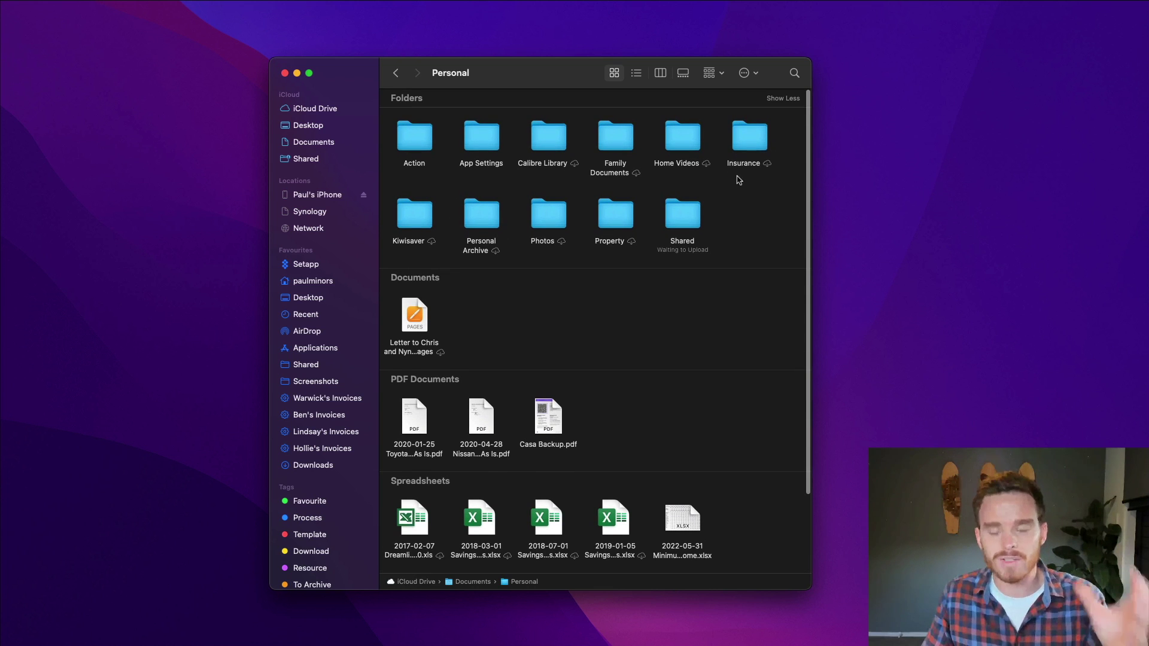
left_click(752, 140)
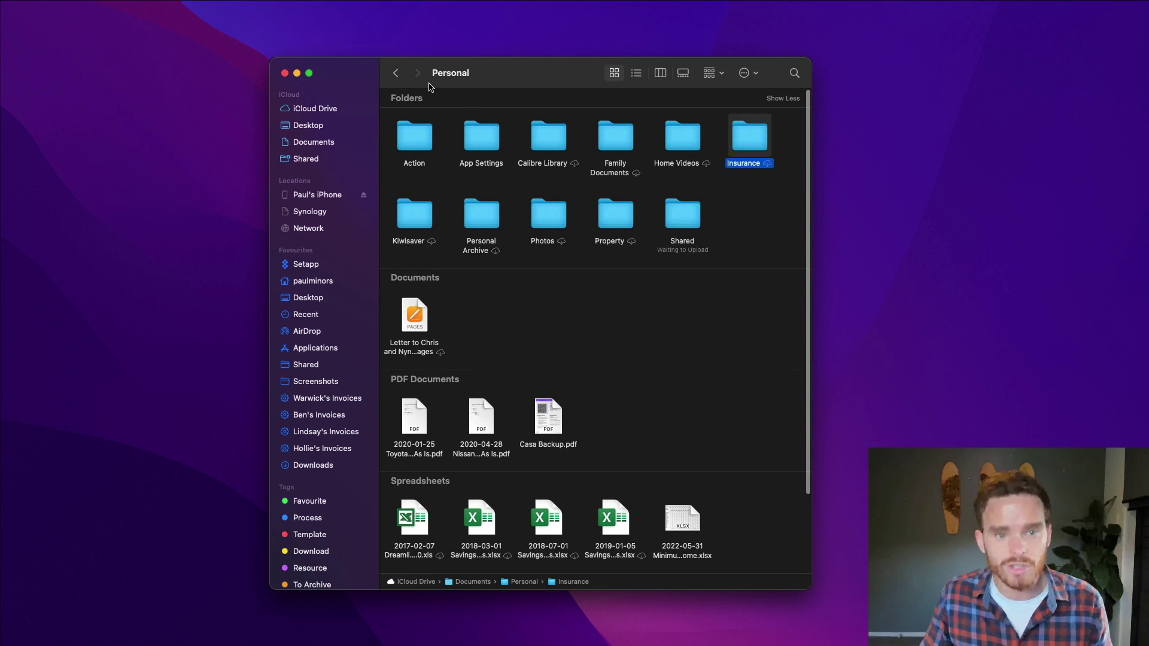
left_click(397, 74)
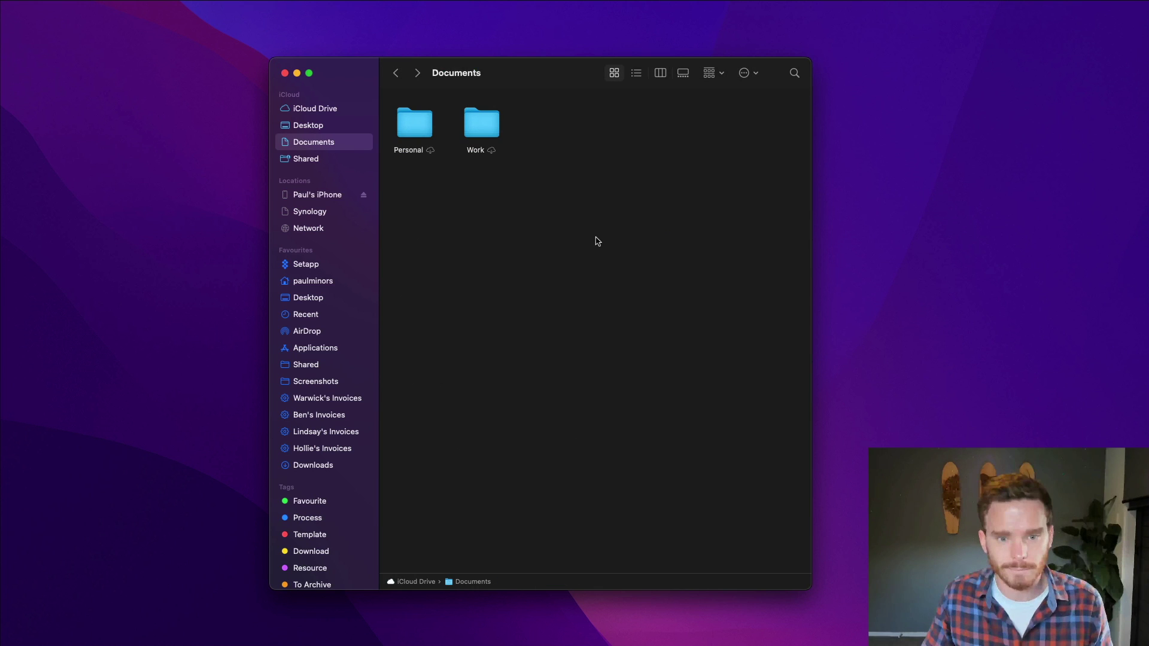
Step: Open Work and browse Accounting & Admin, Consulting, Media, Podcast, Products and Resources subfolders
double_click(490, 132)
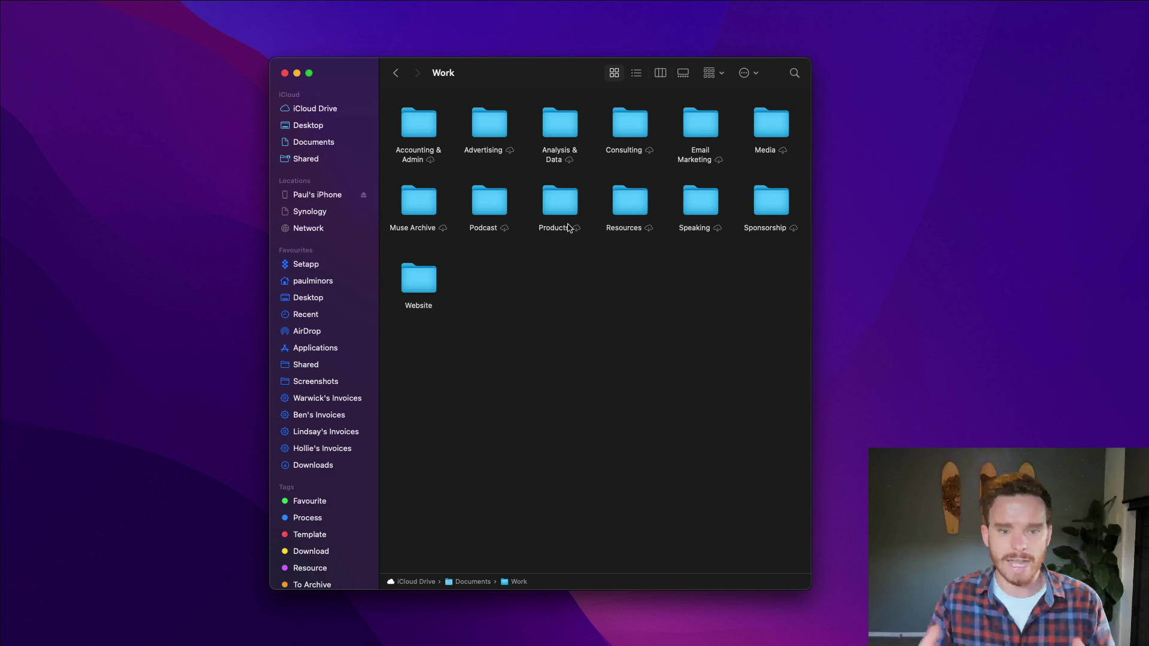
left_click(425, 132)
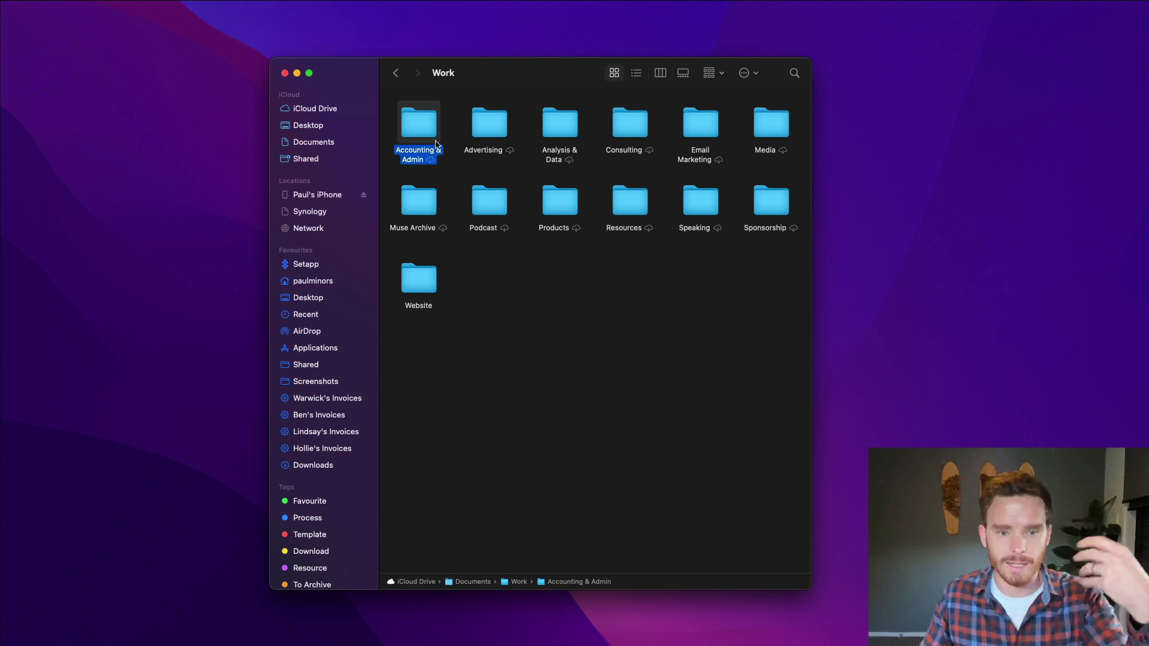
left_click(628, 133)
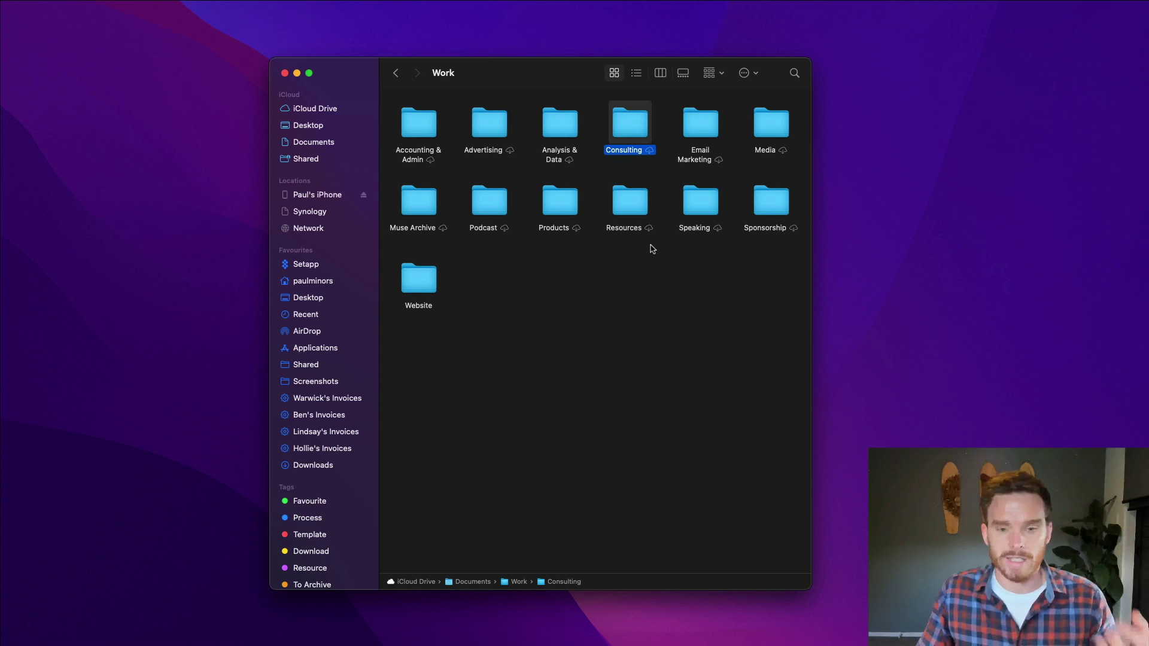
left_click(785, 129)
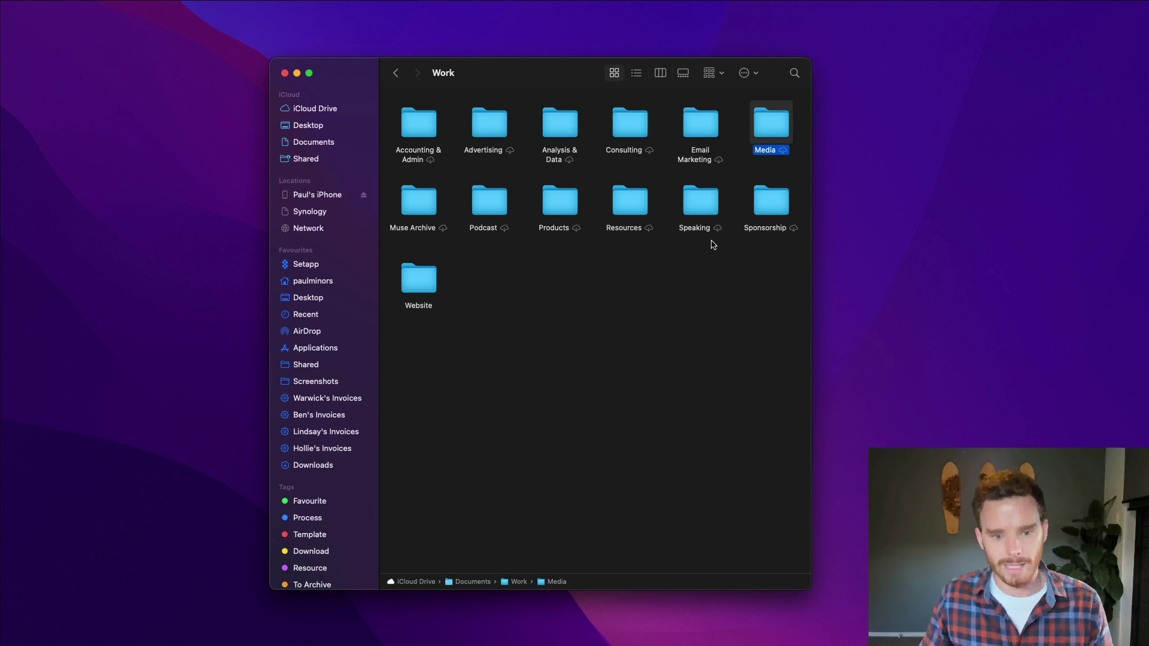
left_click(488, 201)
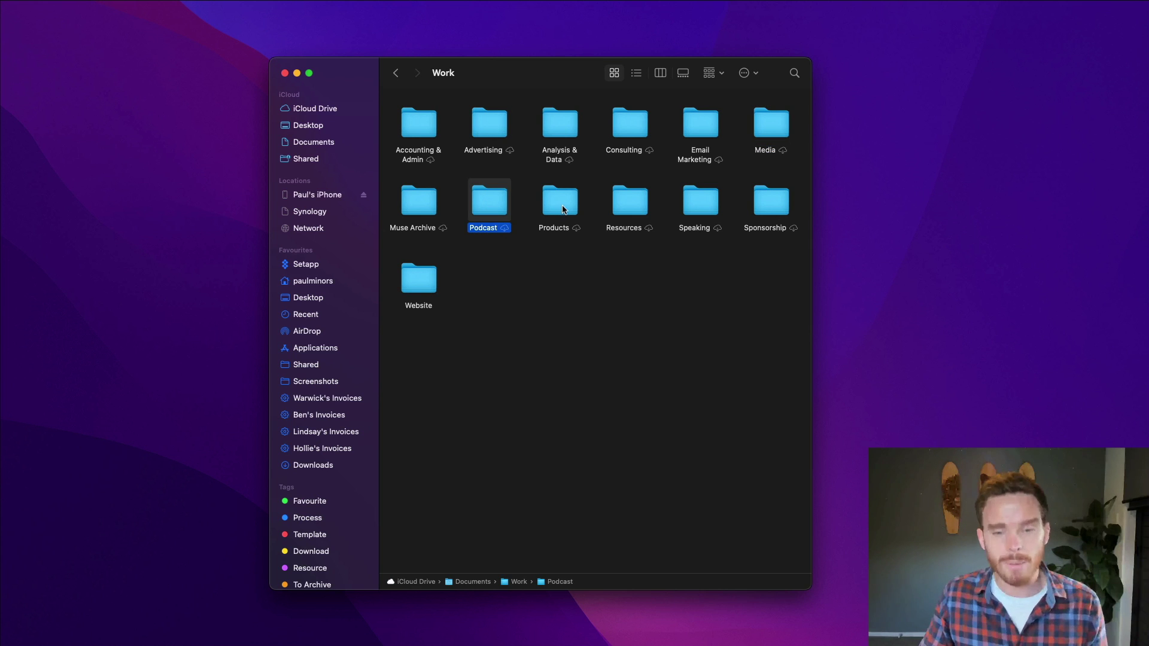
left_click(562, 209)
left_click(629, 205)
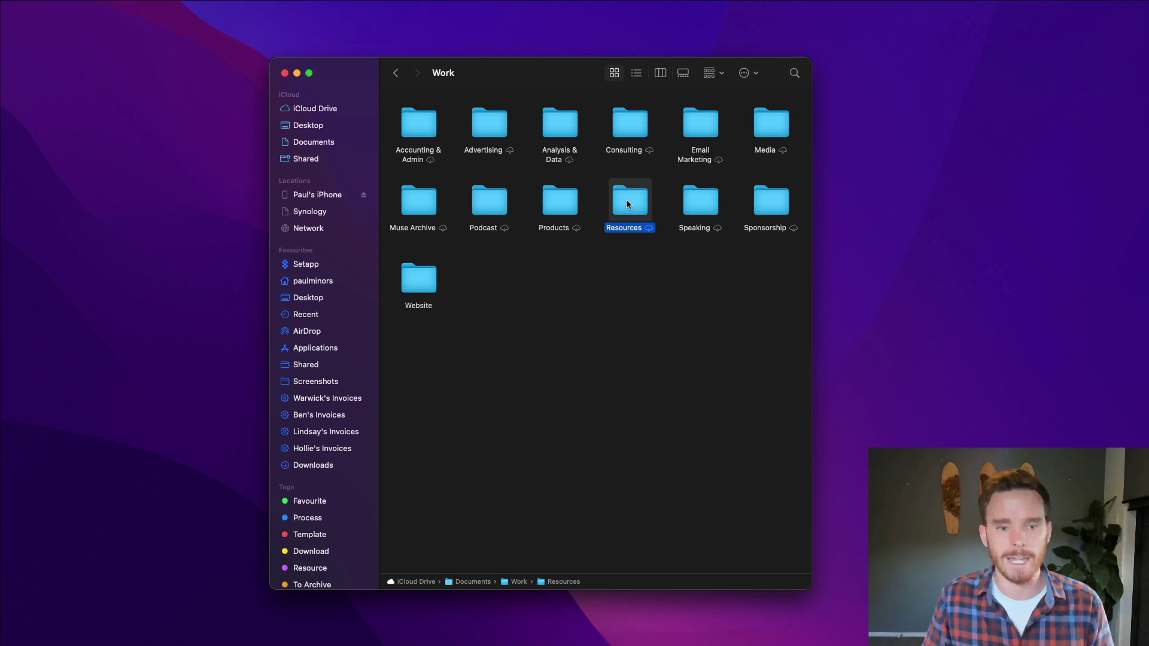
key("super+bracketleft")
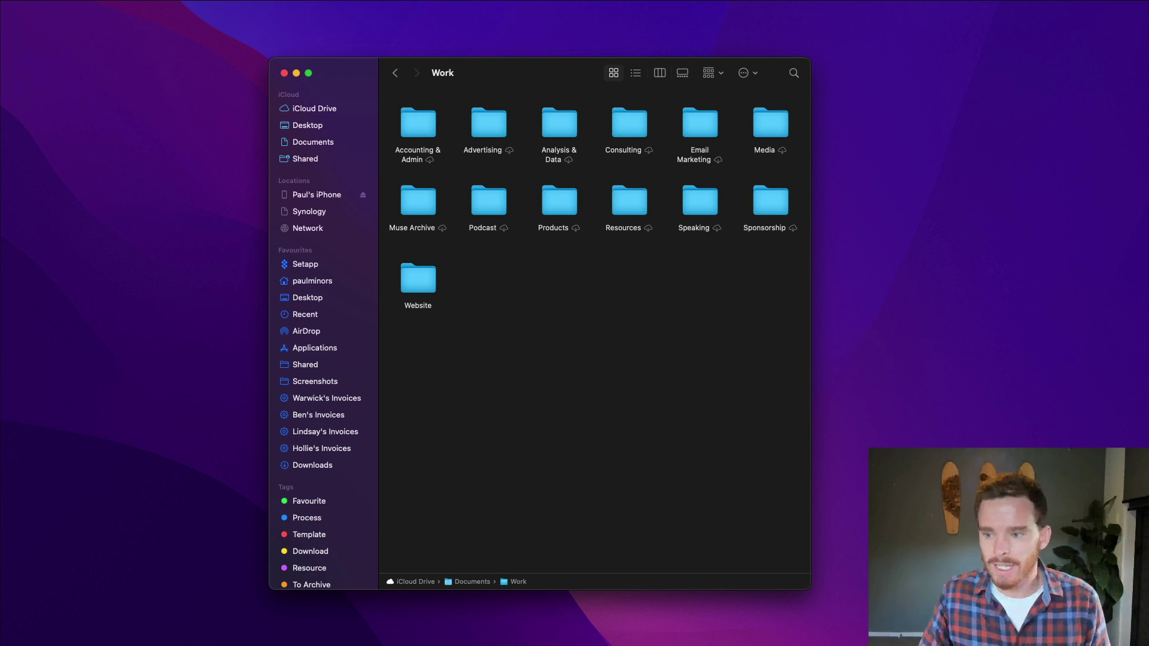
left_click_drag(1148, 302, 493, 279)
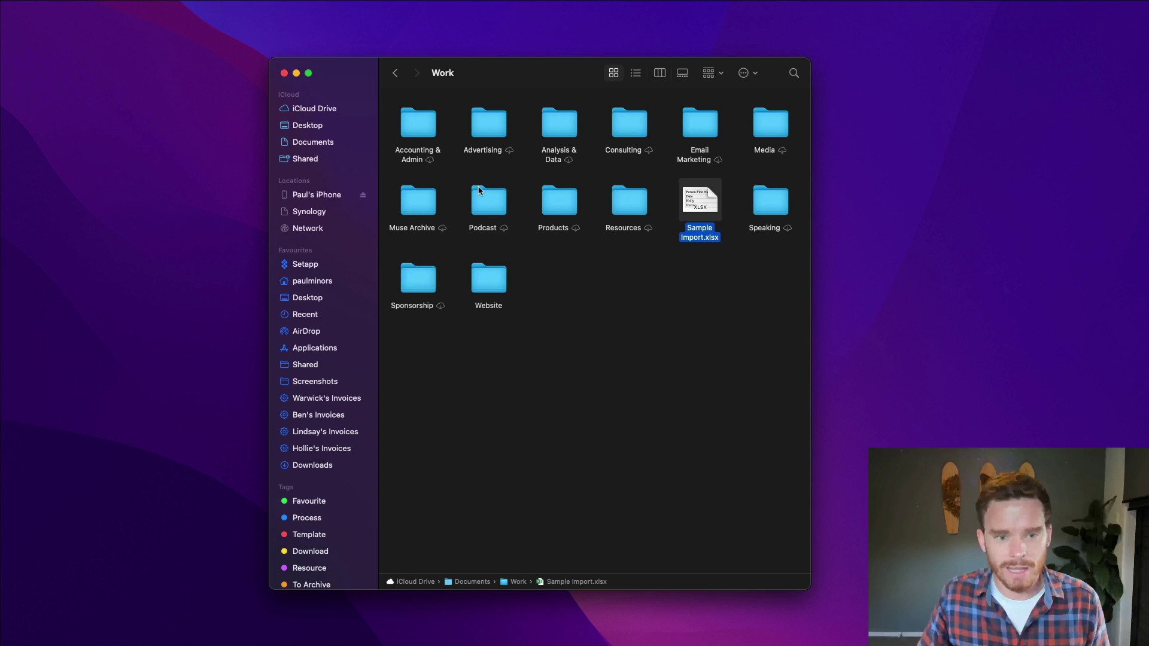
left_click(673, 286)
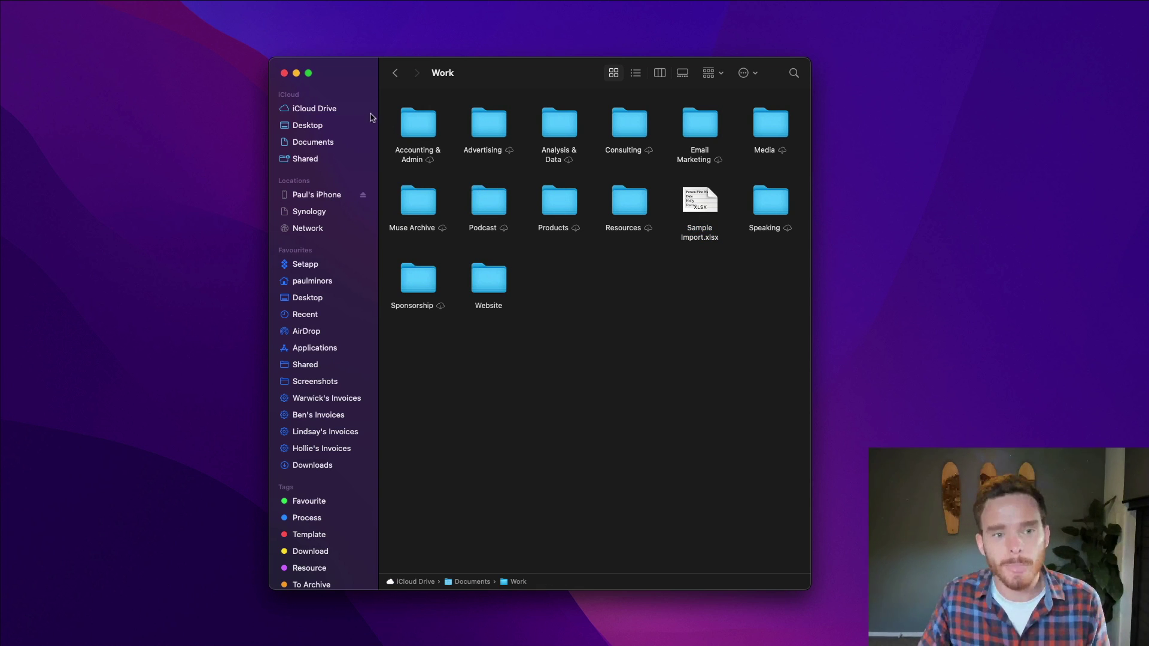
left_click(701, 210)
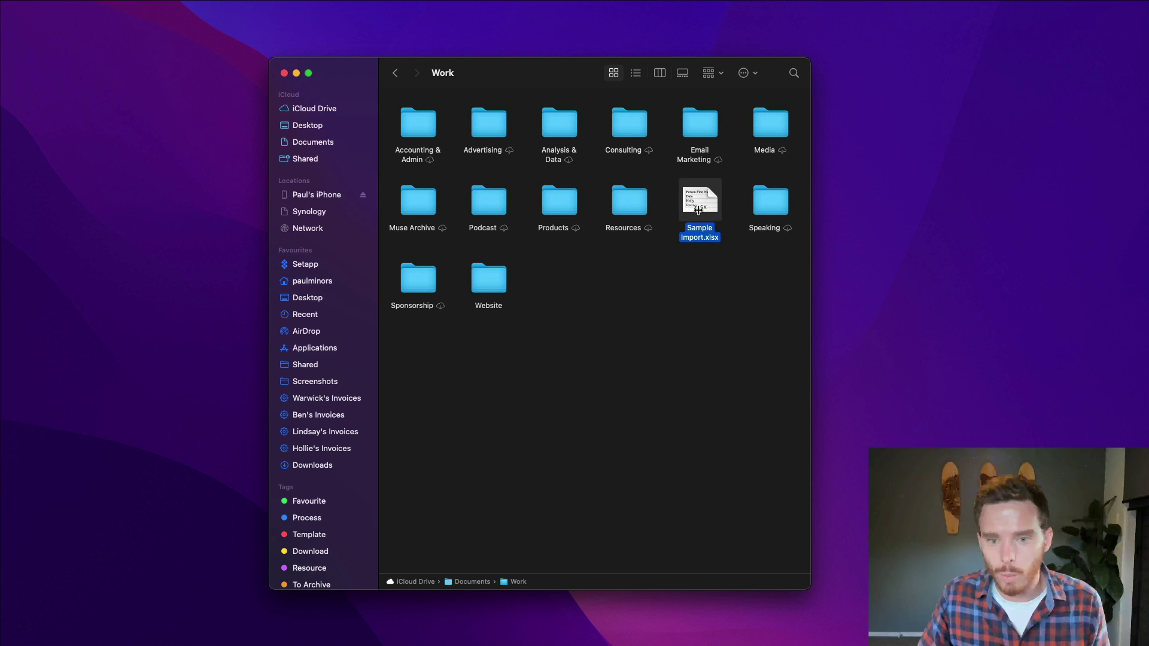
key("super+BackSpace")
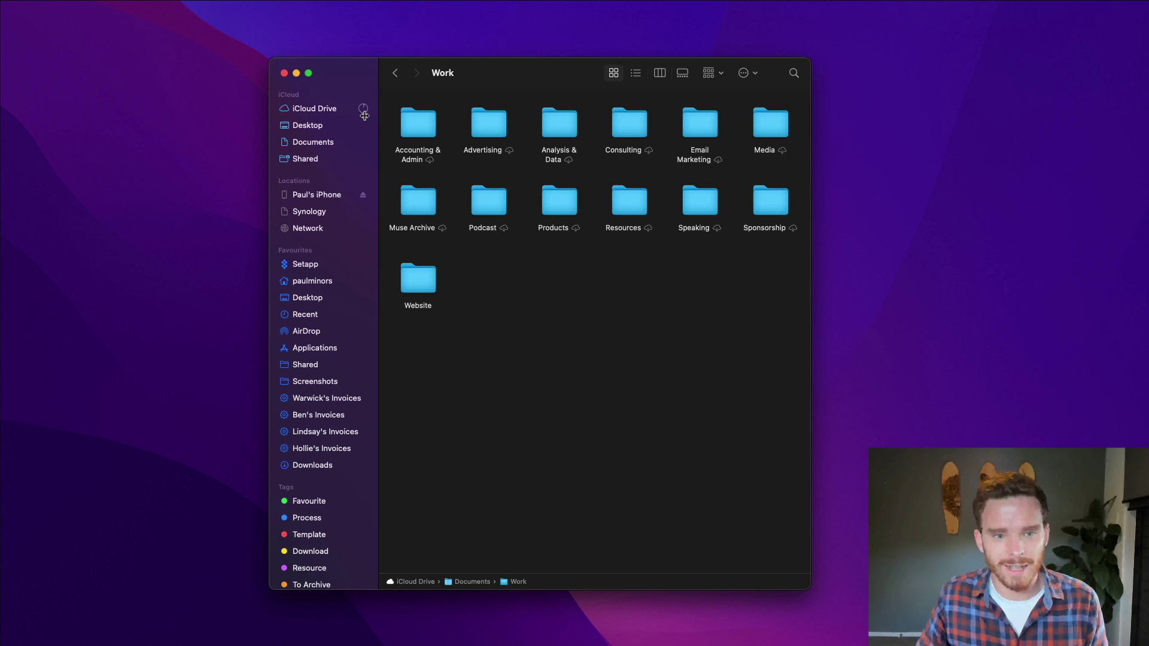
key("super+z")
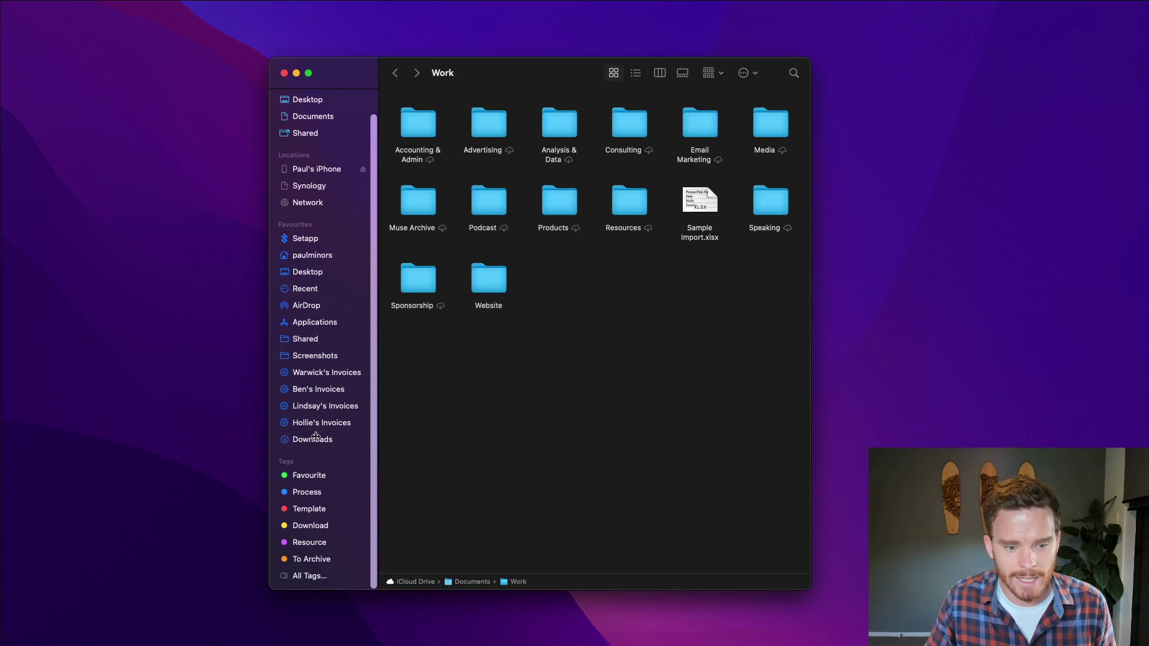
Step: Show the Favourite-tagged items and Quick Look the logo image and second portrait photo
left_click(327, 474)
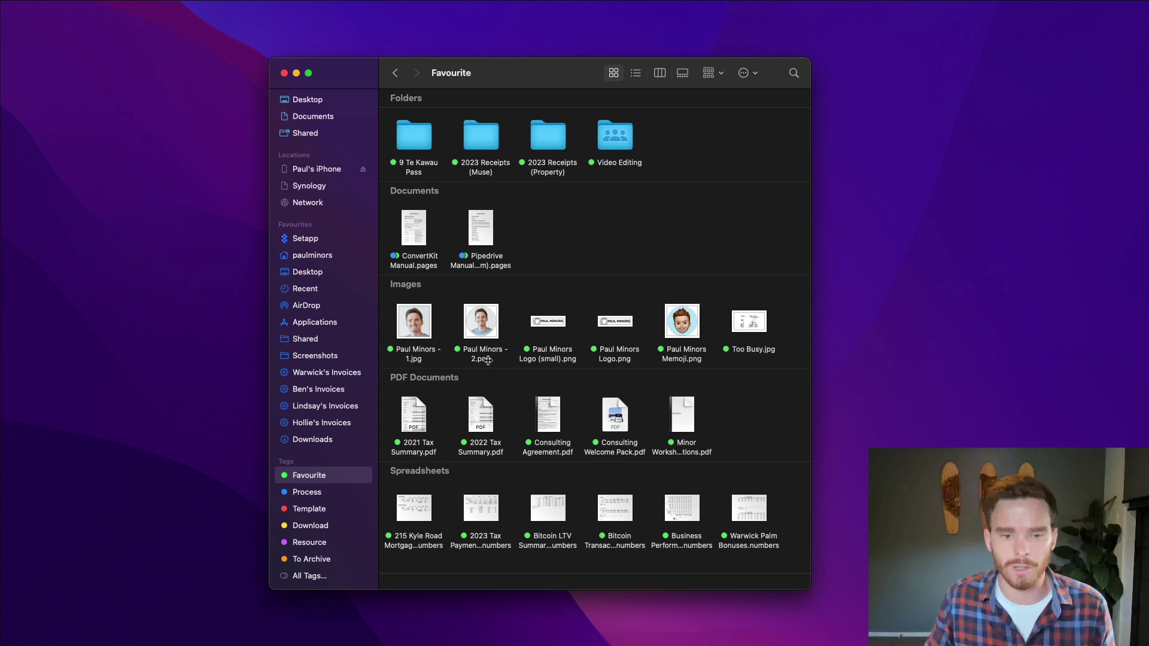
left_click(629, 325)
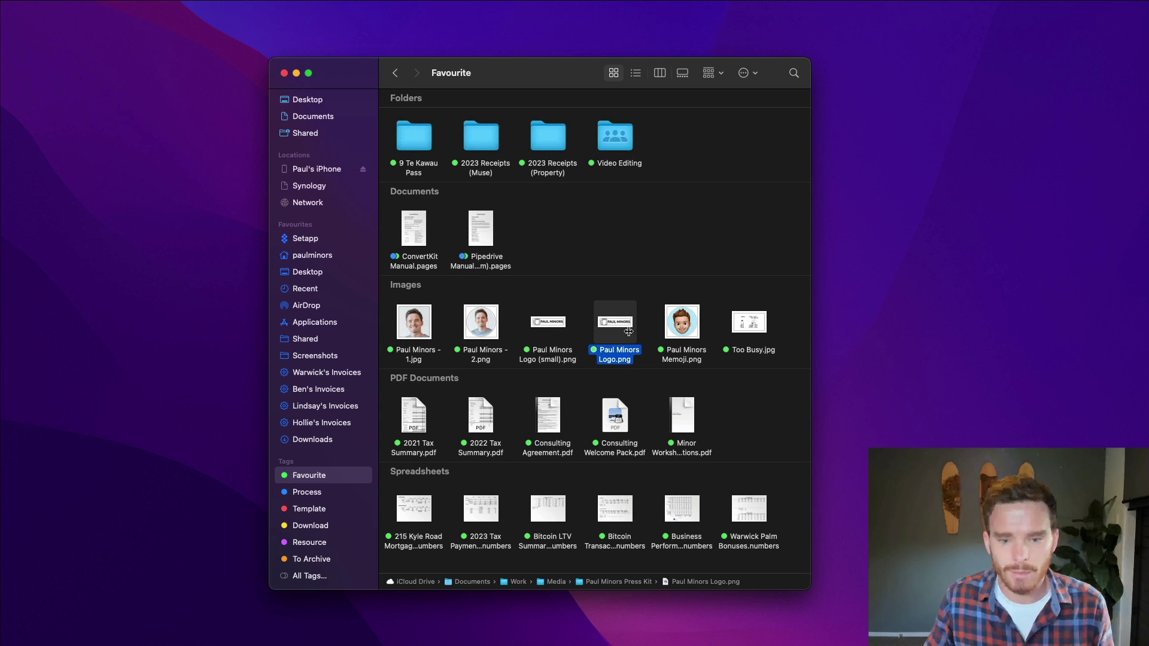
key("space")
key("space")
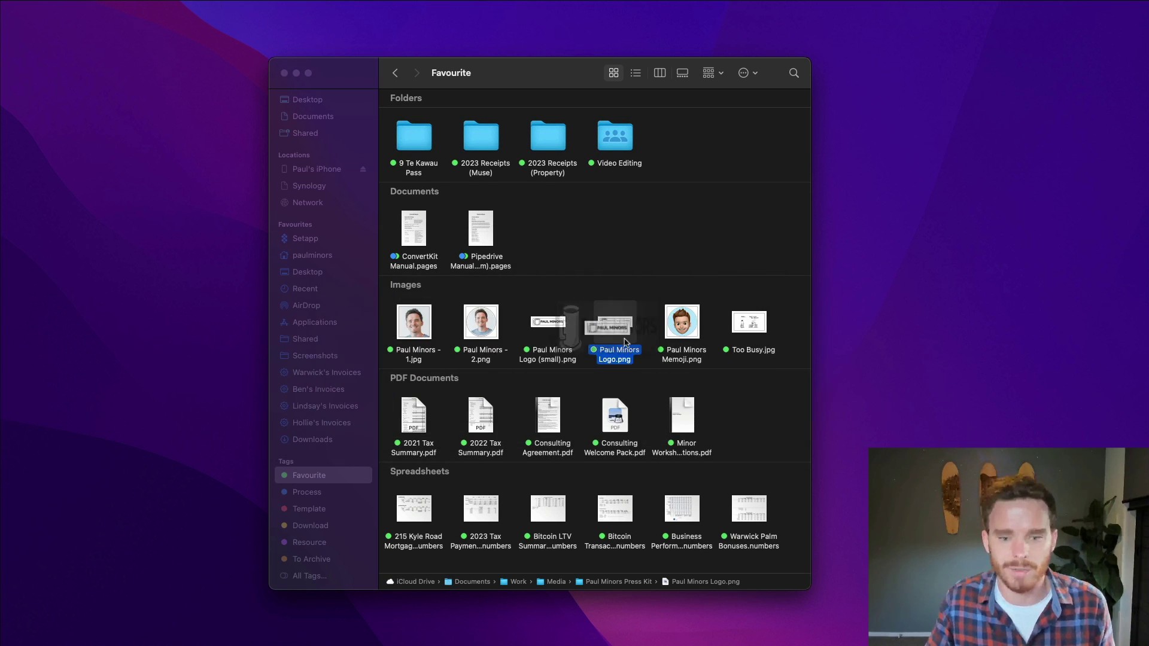
left_click(508, 355)
key("space")
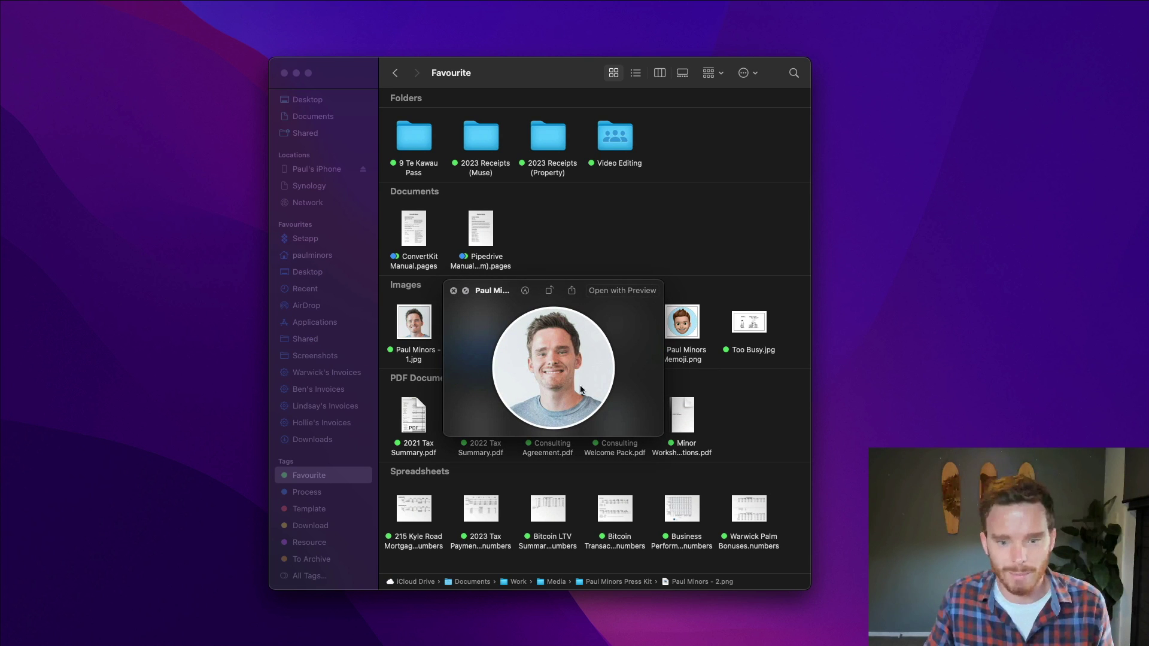
key("space")
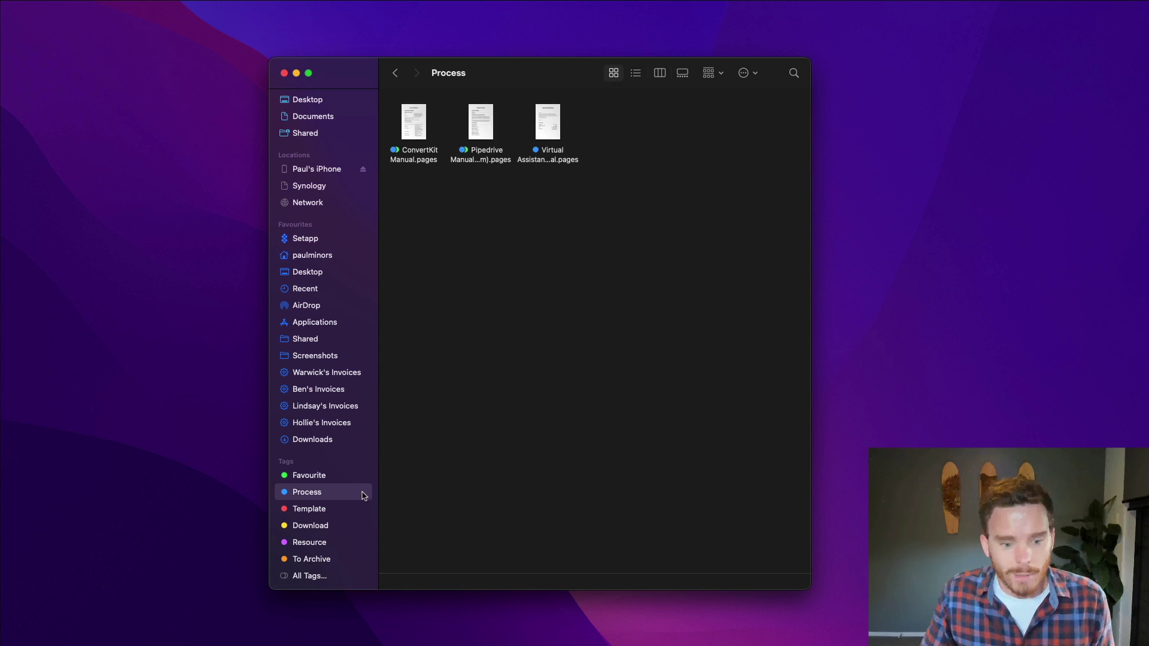
Step: View the items tagged Process, Template, Download and Resource in turn
left_click(342, 492)
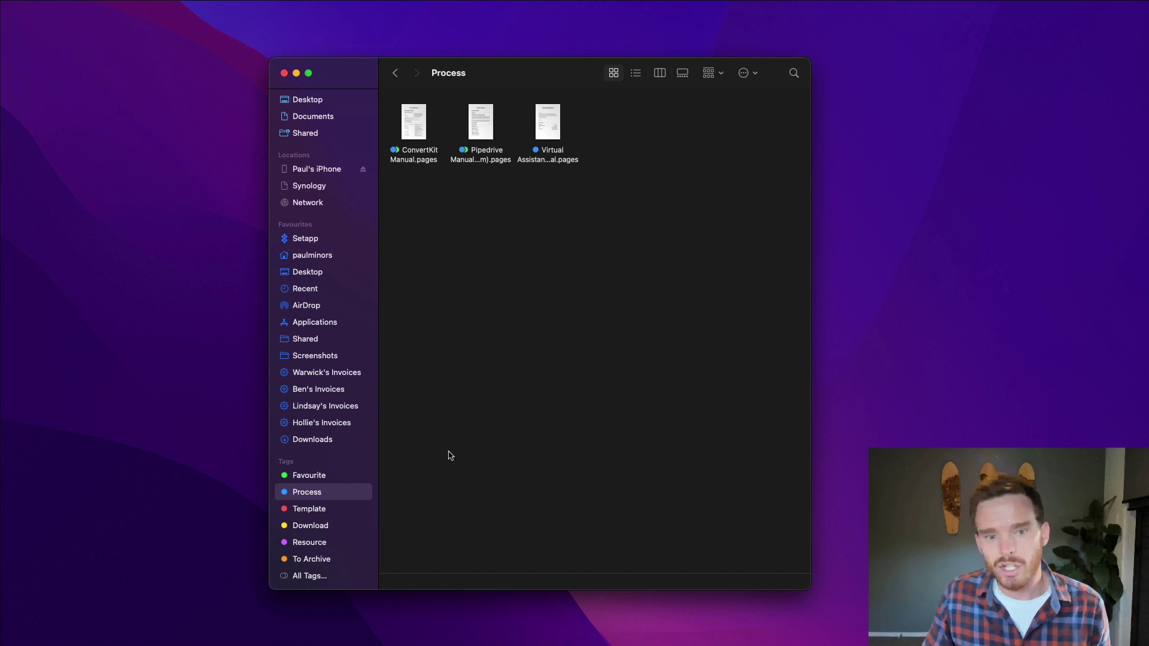
left_click(328, 510)
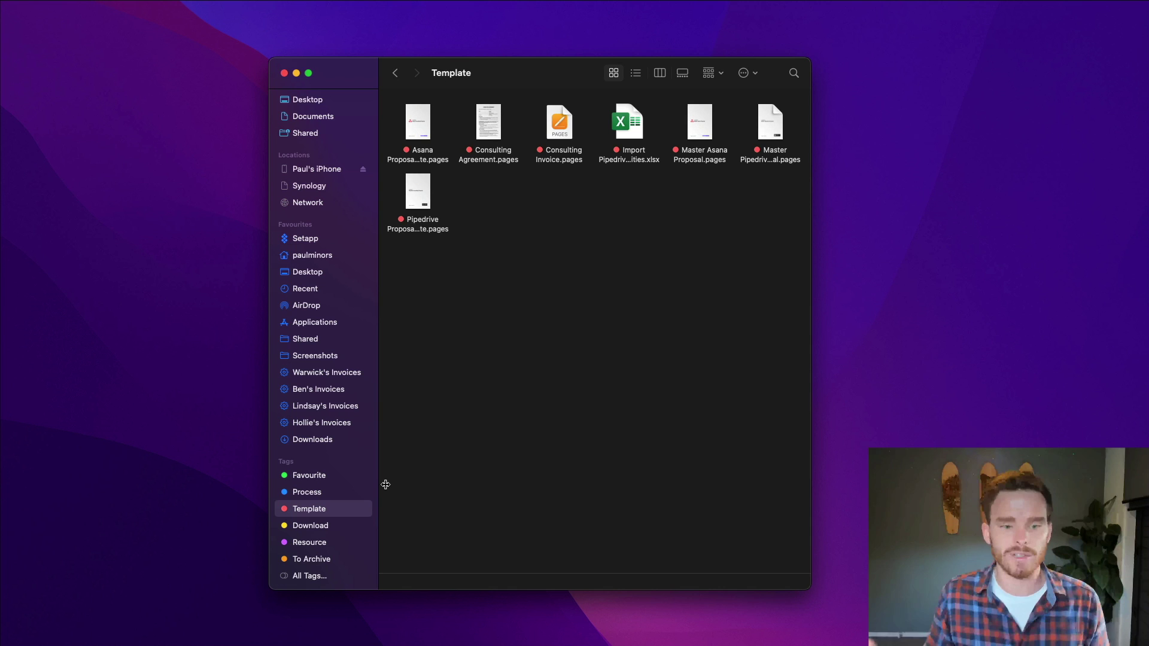
left_click(311, 526)
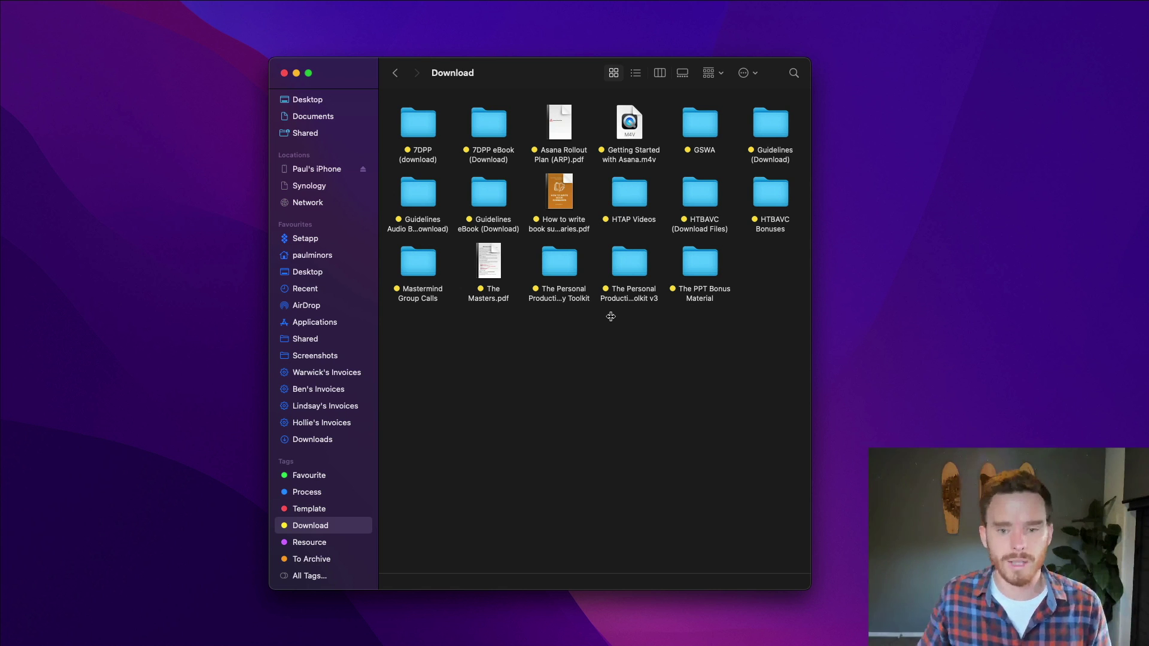
left_click(309, 542)
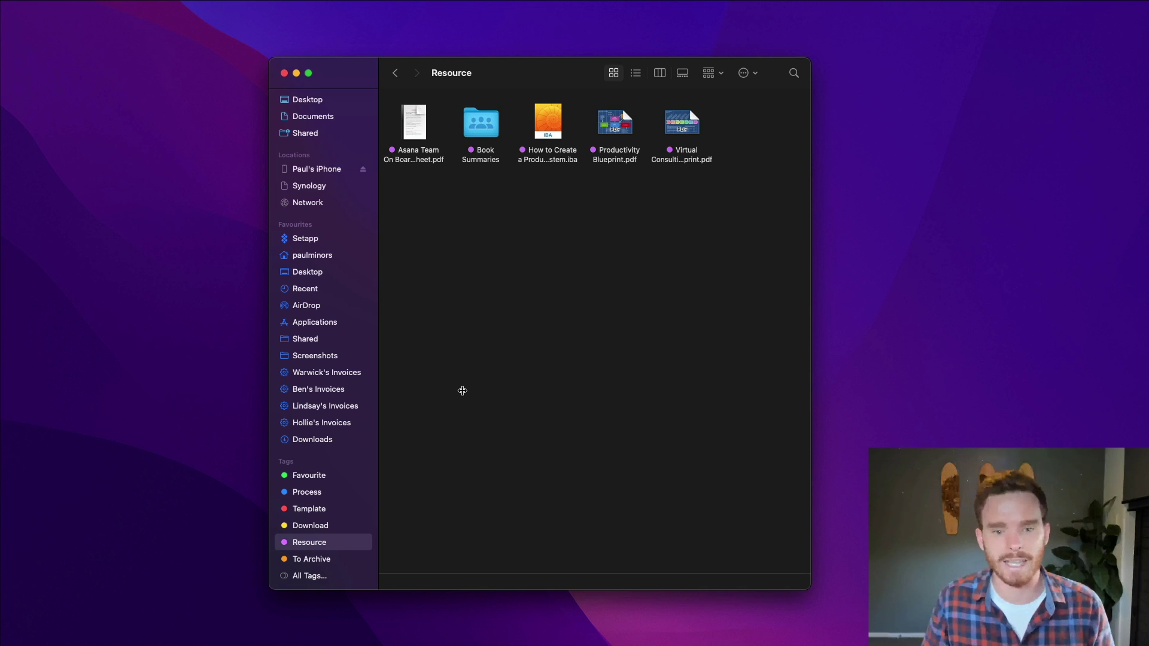
Step: Jump to Documents and open Work > Consulting
key("super+shift+o")
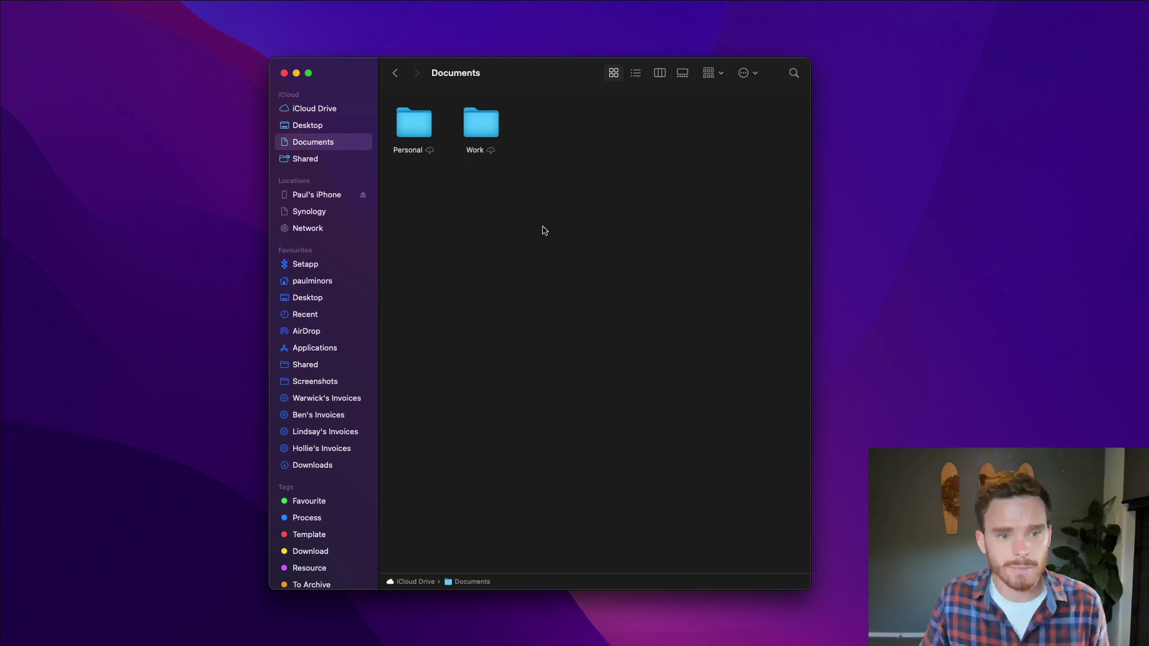
double_click(496, 128)
double_click(623, 123)
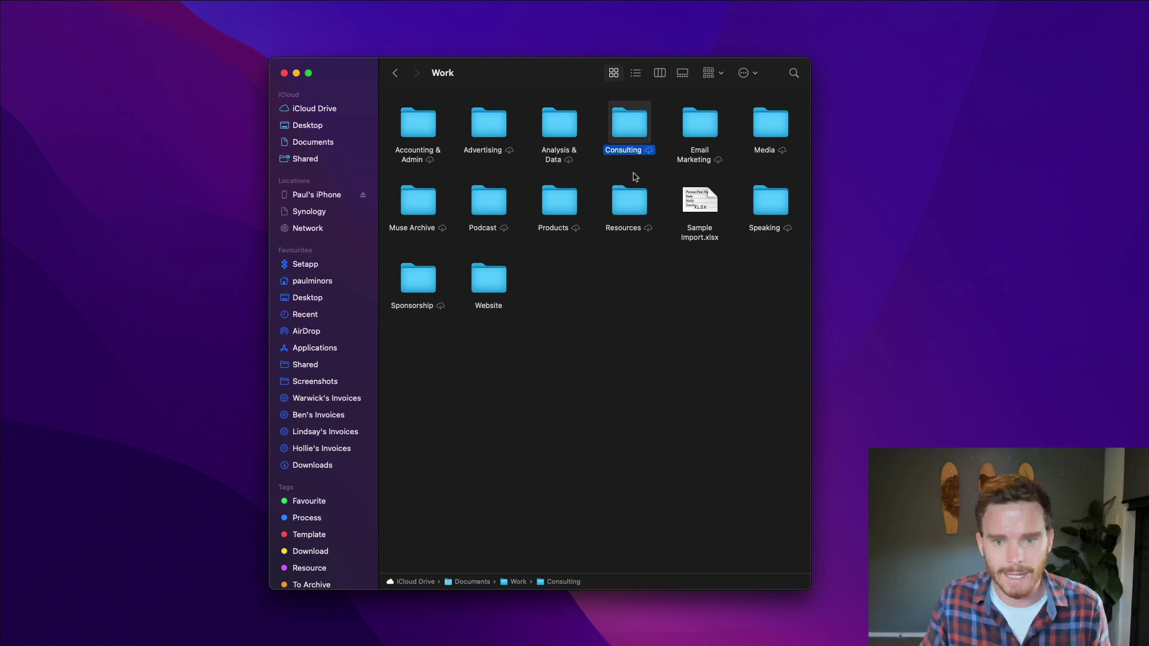
scroll(551, 233, "down", 1)
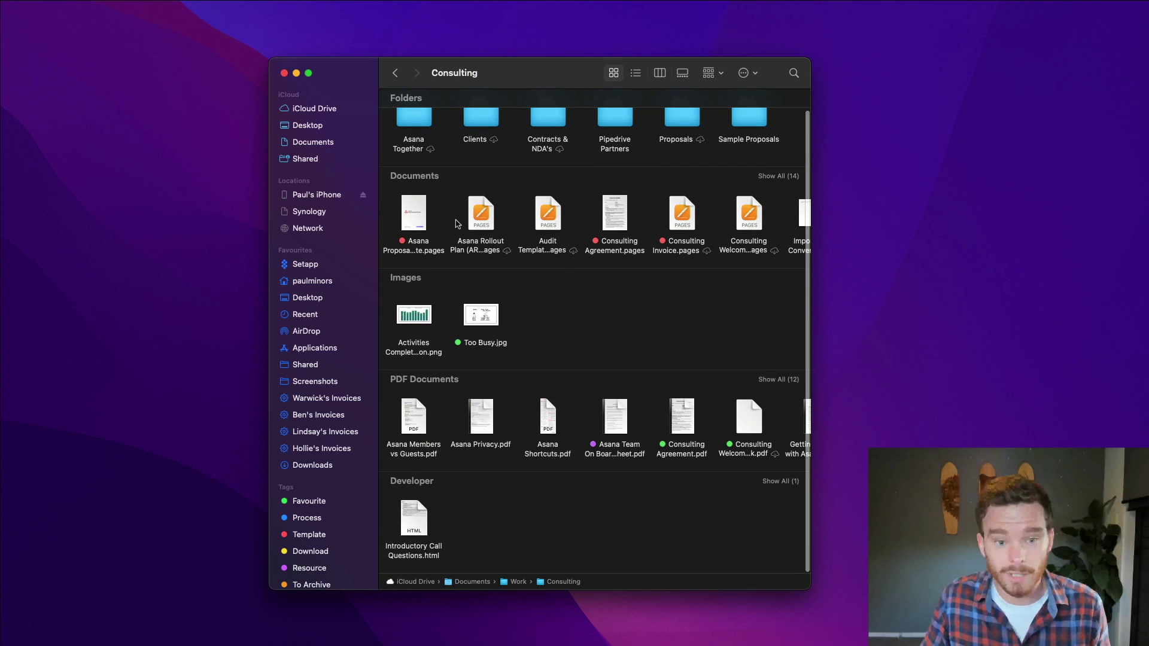
Step: Select the Asana proposal template, Too Busy.jpg and Consulting Agreement.pdf, checking the PDF's tag colours
left_click(410, 209)
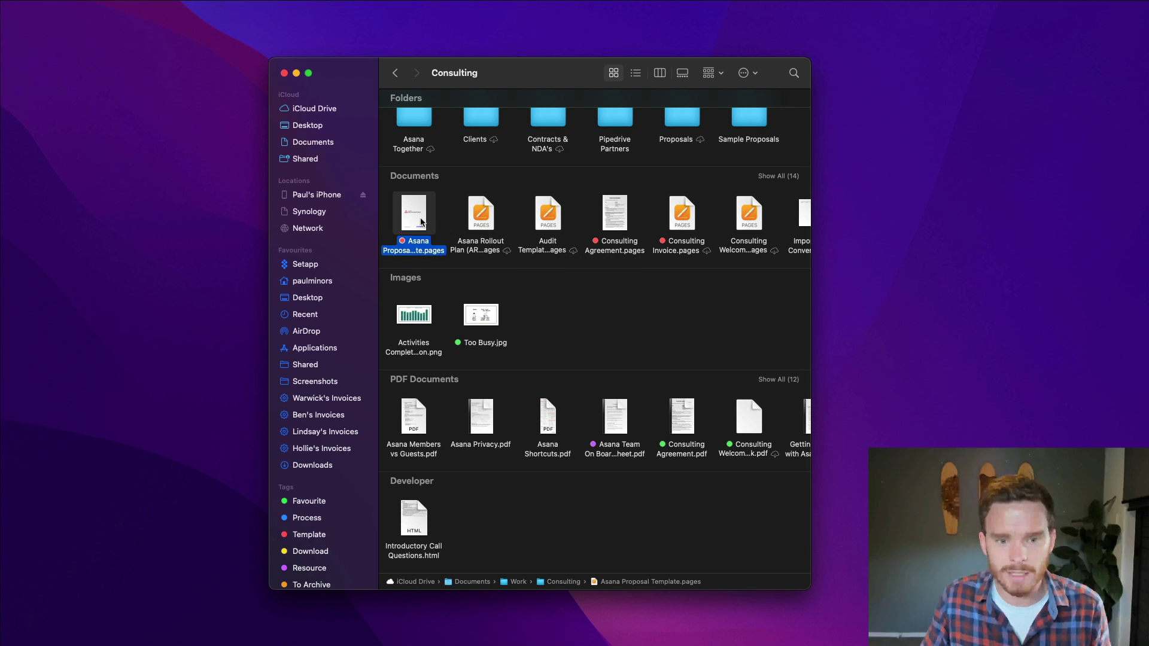
left_click(482, 321)
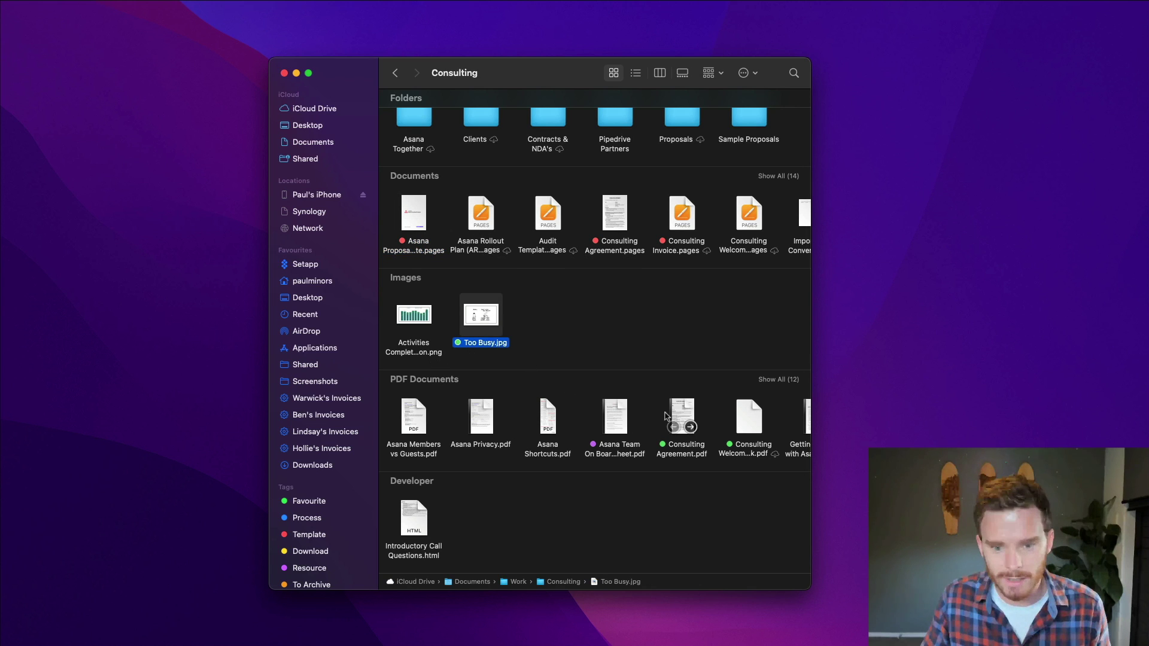
scroll(643, 412, "right", 3)
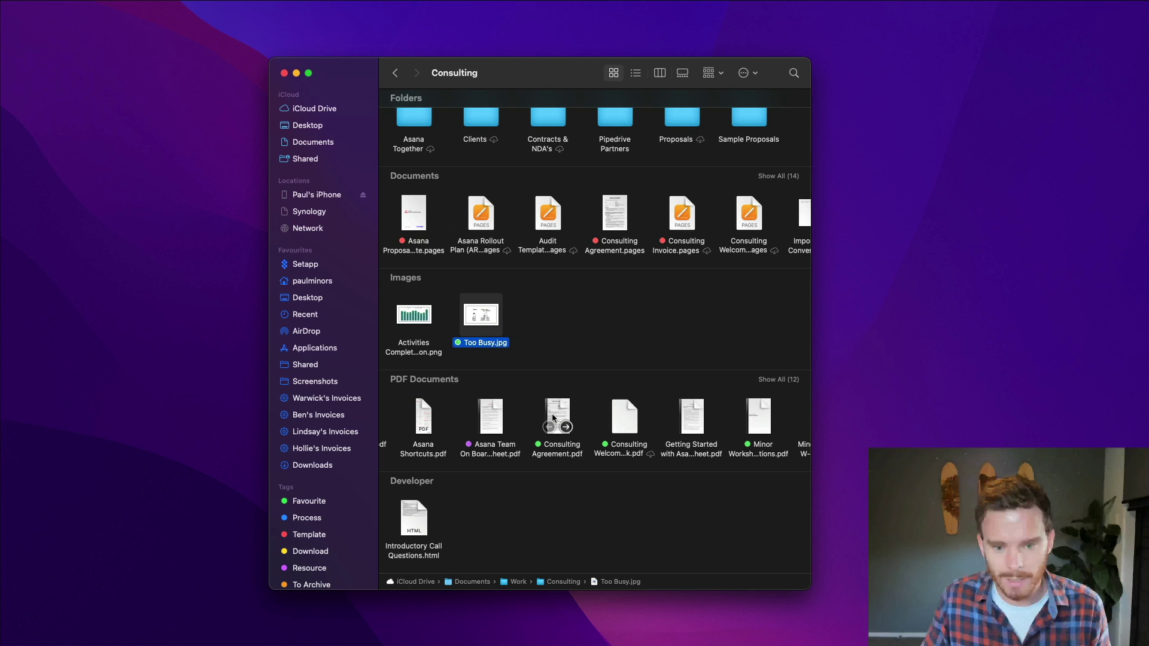
left_click(552, 414)
right_click(556, 412)
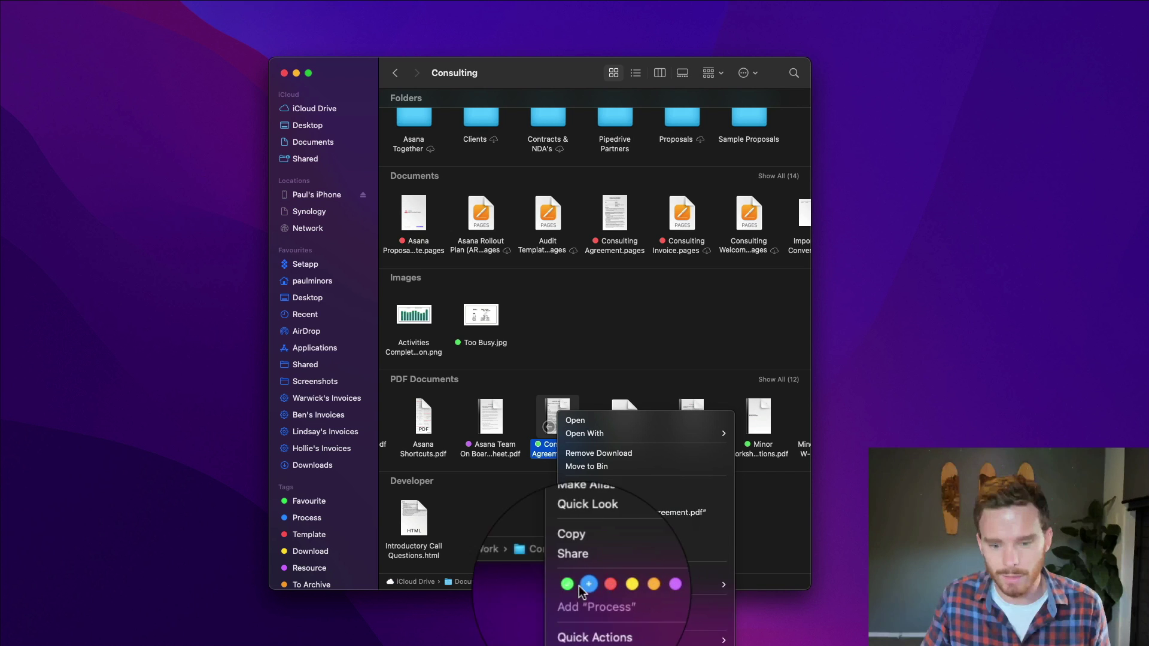
left_click(537, 368)
scroll(536, 367, "up", 2)
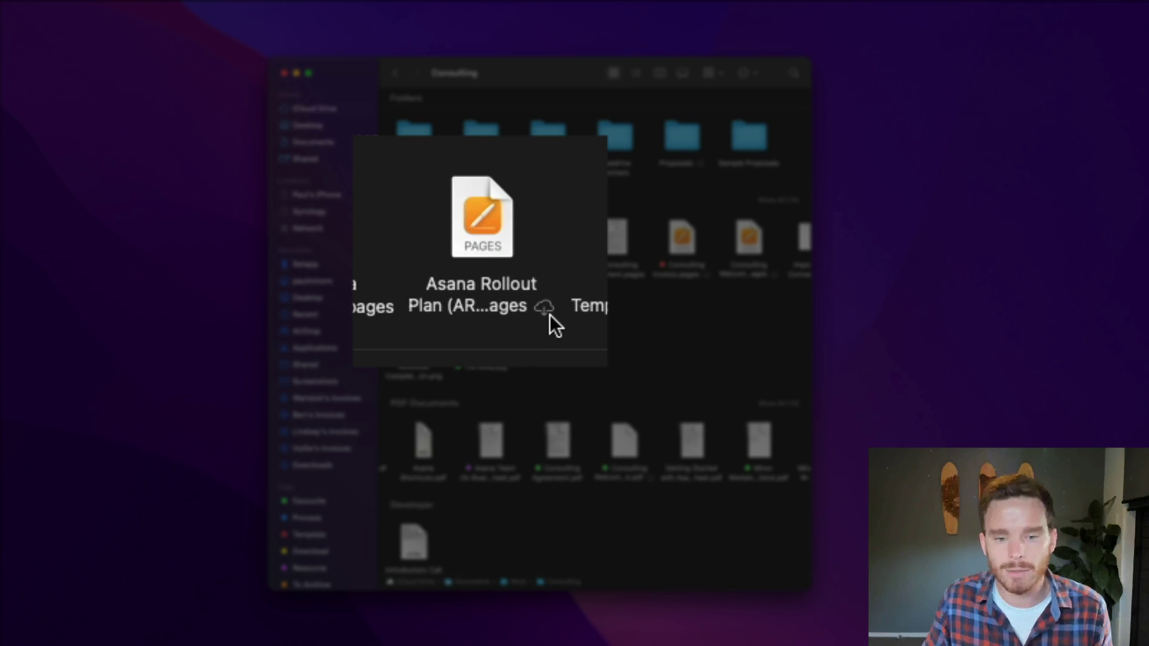
Step: Check the 'In iCloud' status of the cloud-icon files and select Audit Template.pages
mouse_move(550, 317)
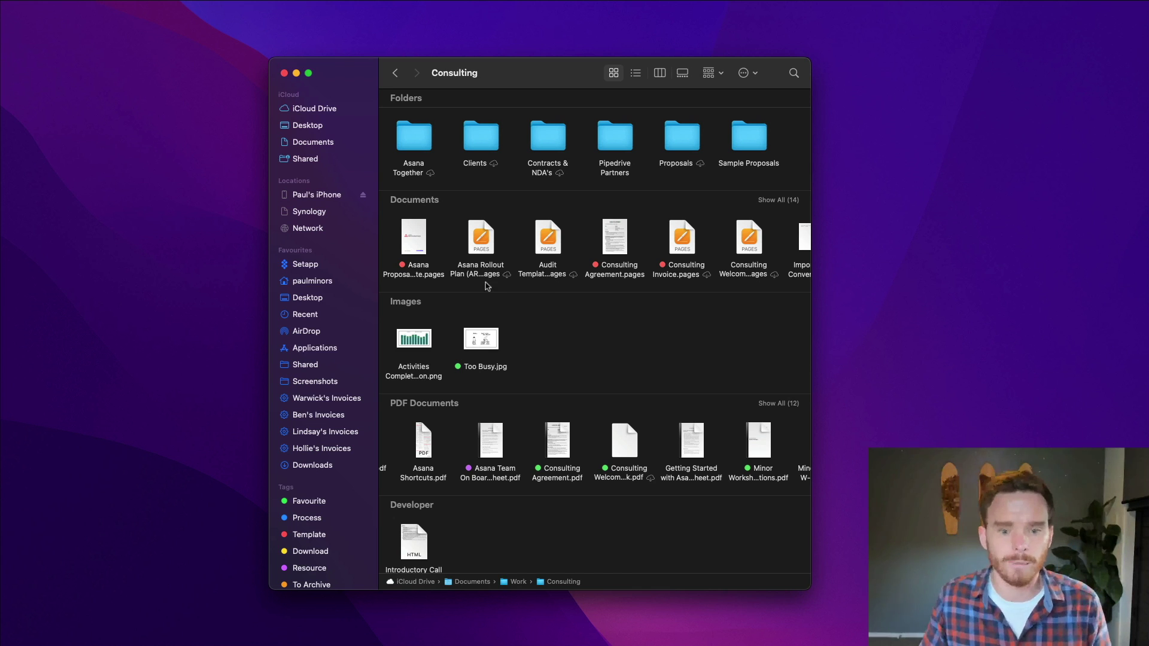
left_click(544, 243)
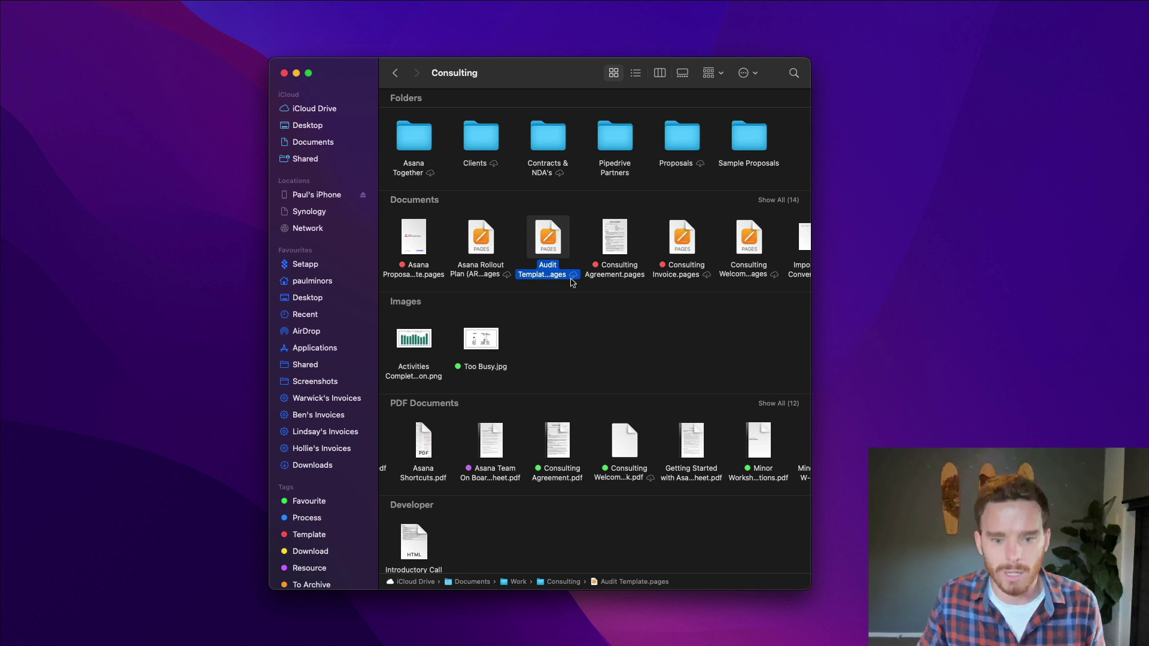
Step: Download Audit Template.pages from iCloud to this Mac, then reselect the file
right_click(546, 252)
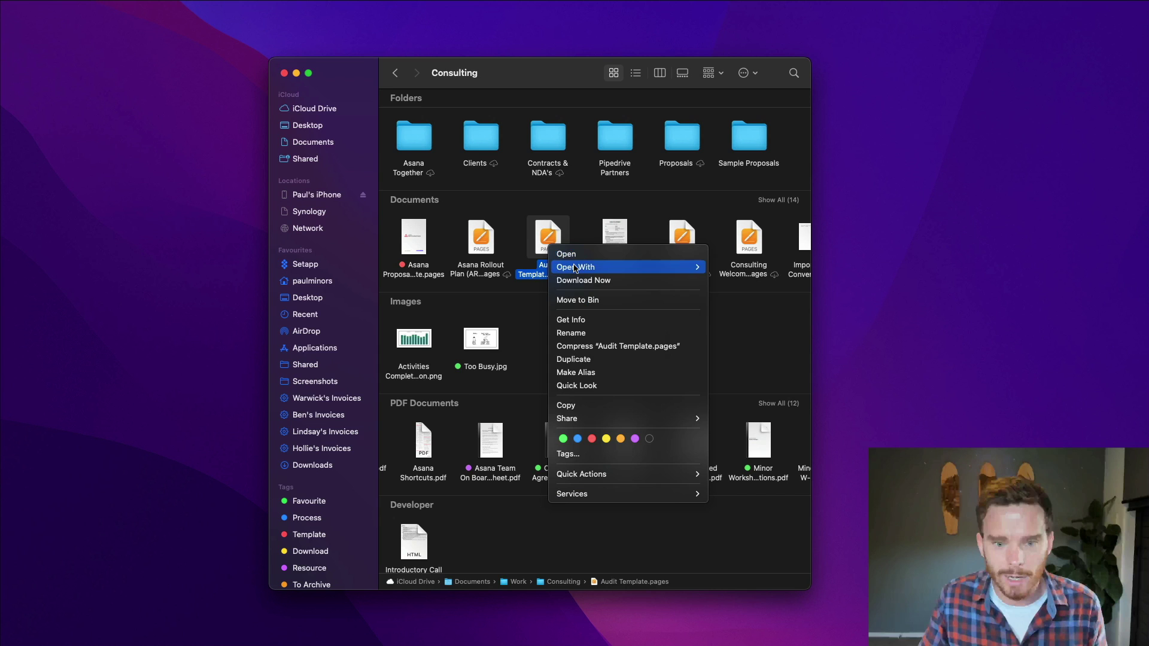
left_click(580, 284)
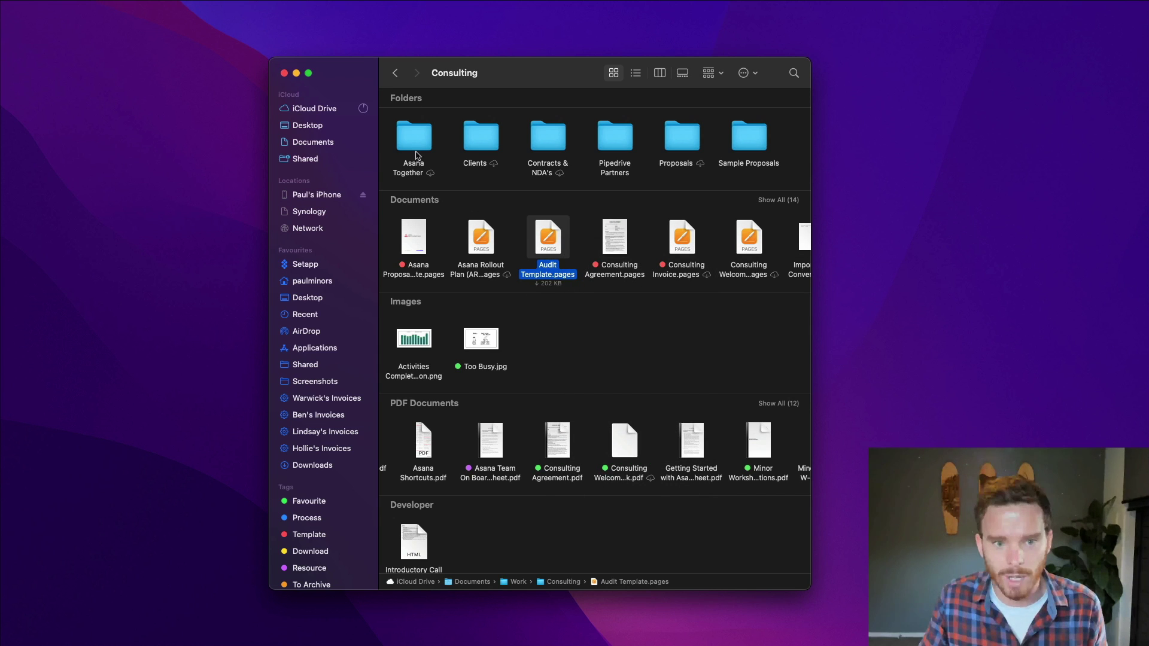
left_click(363, 108)
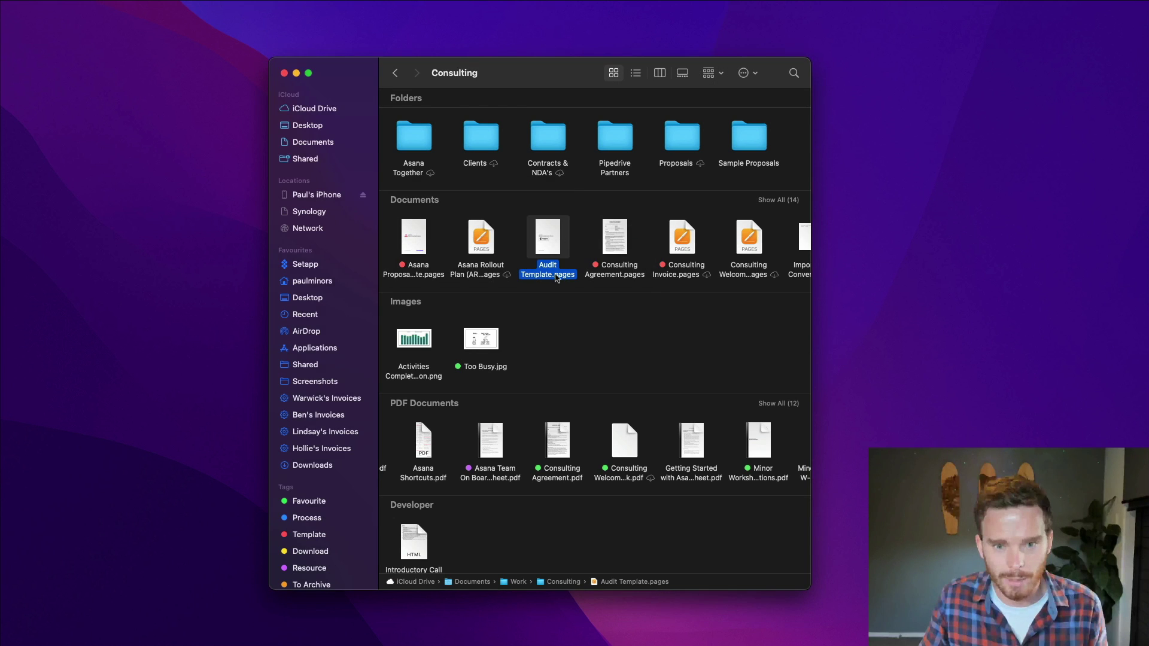
left_click(573, 326)
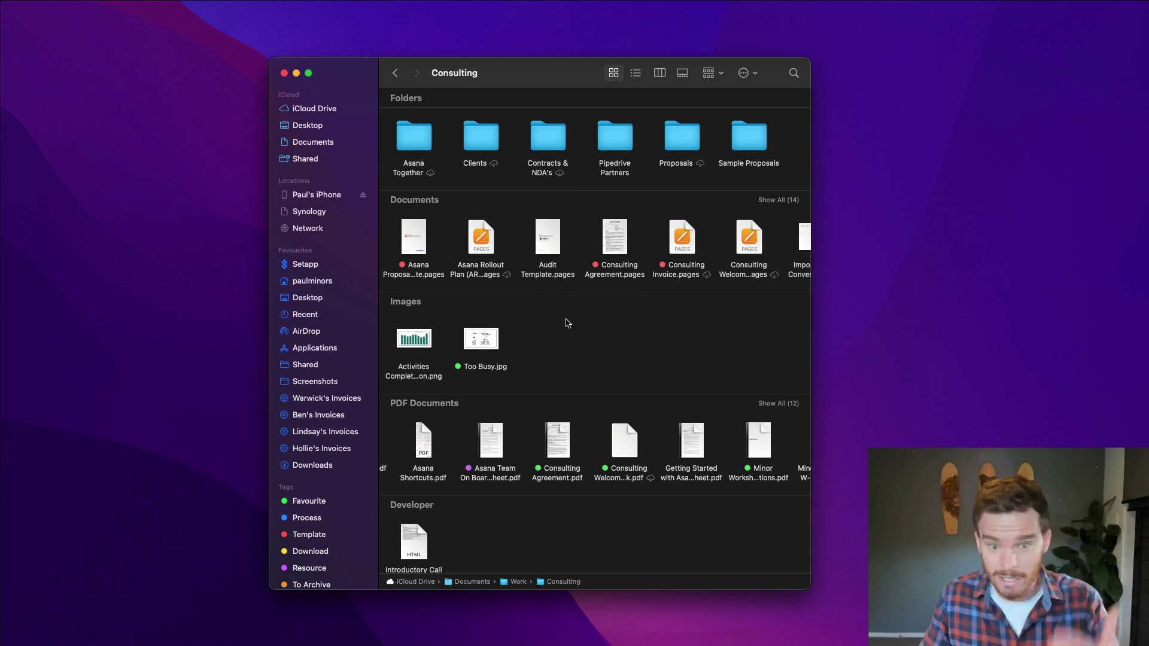
left_click(544, 234)
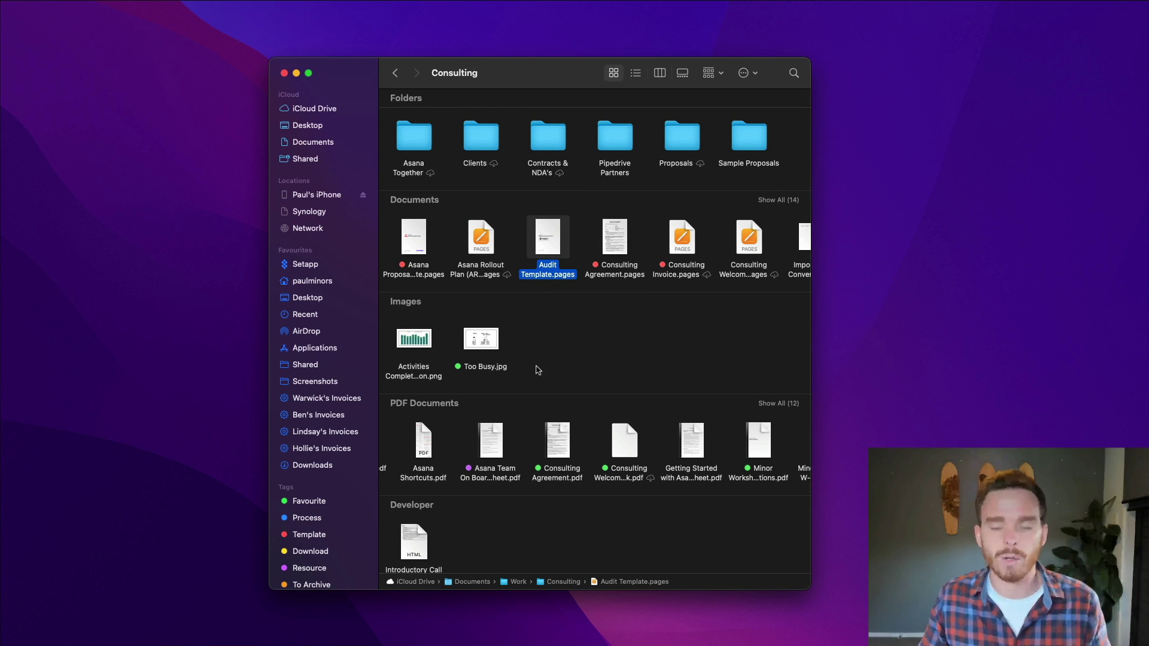
mouse_move(551, 250)
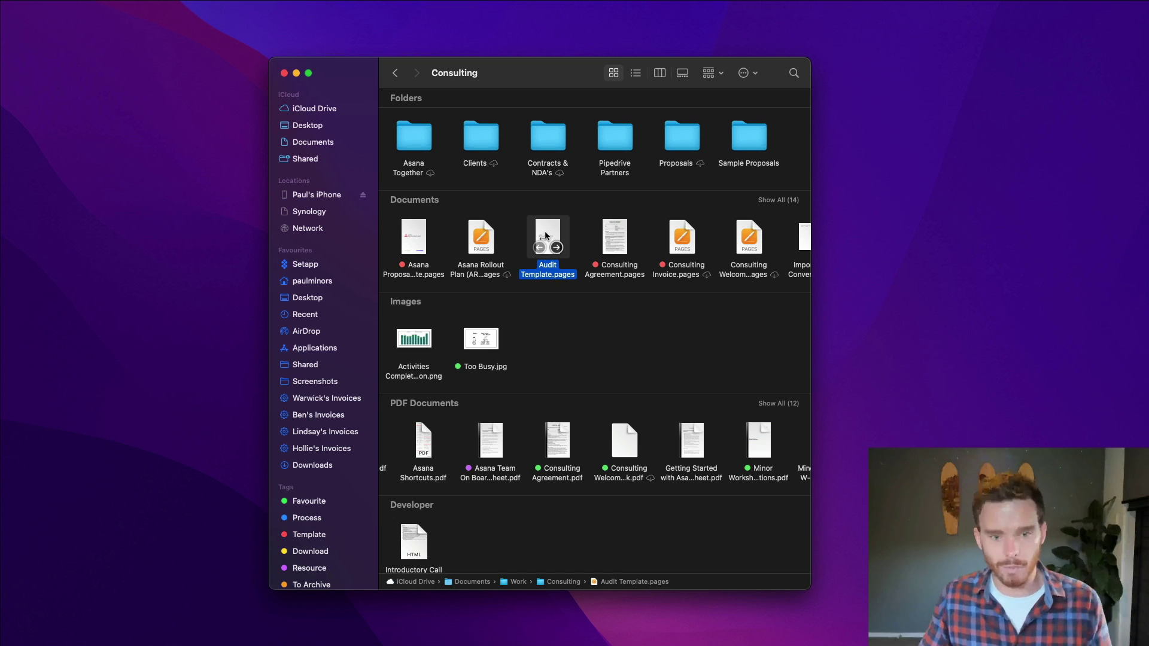
Step: Remove the local download of Audit Template.pages so it stays only in iCloud
right_click(544, 233)
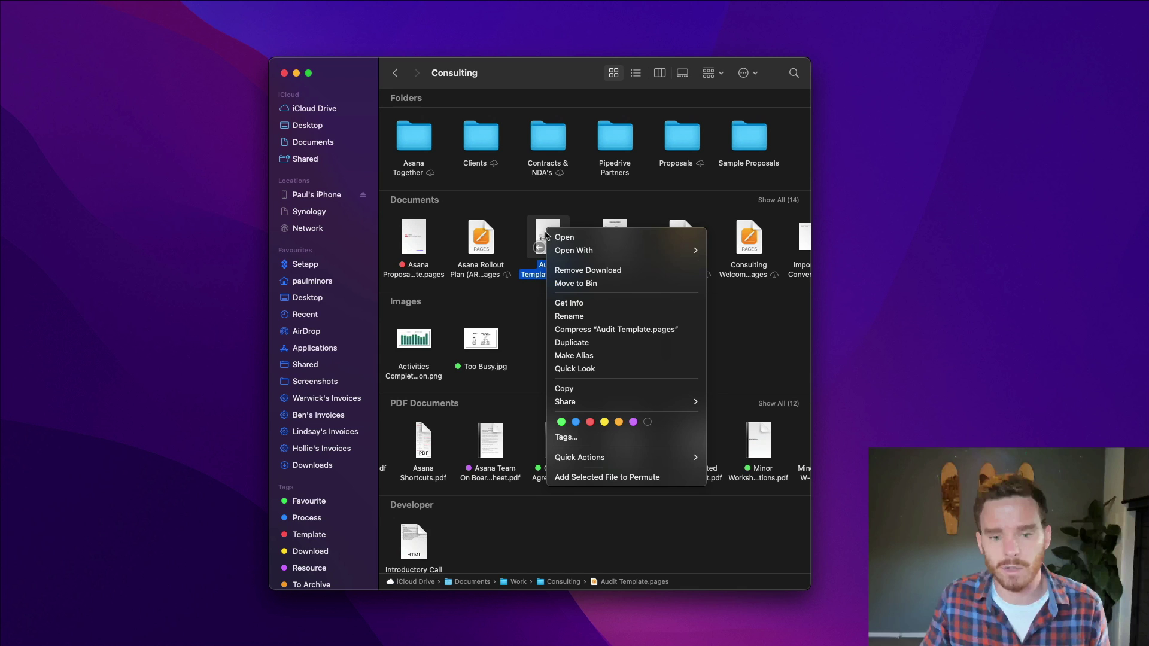
left_click(582, 274)
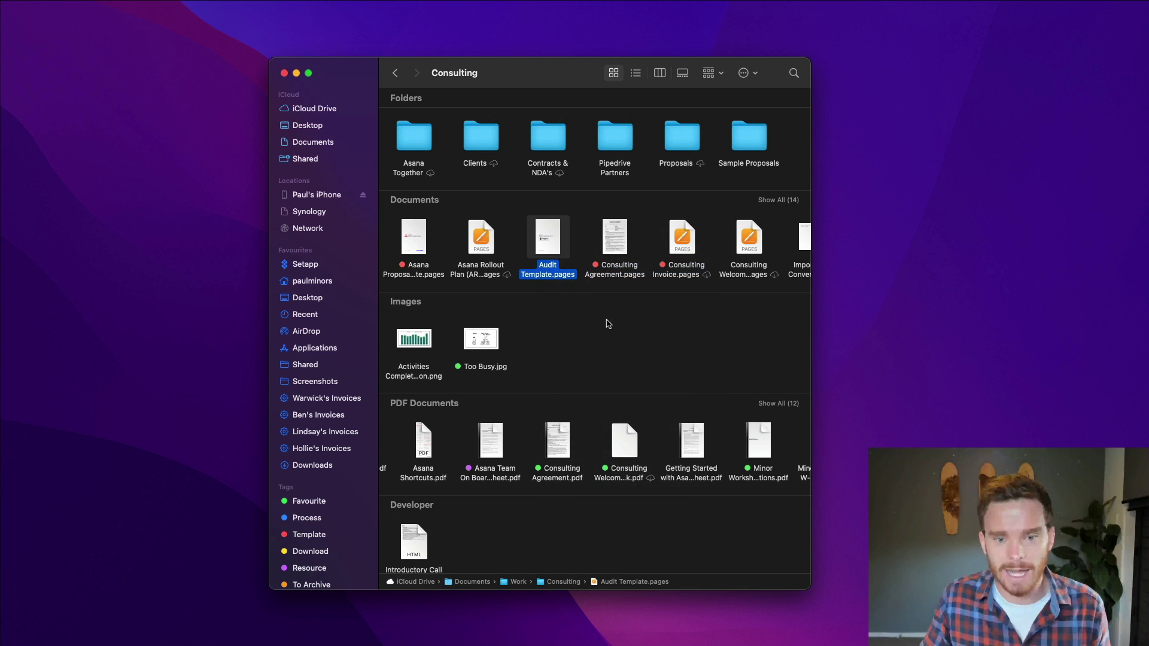
left_click(572, 308)
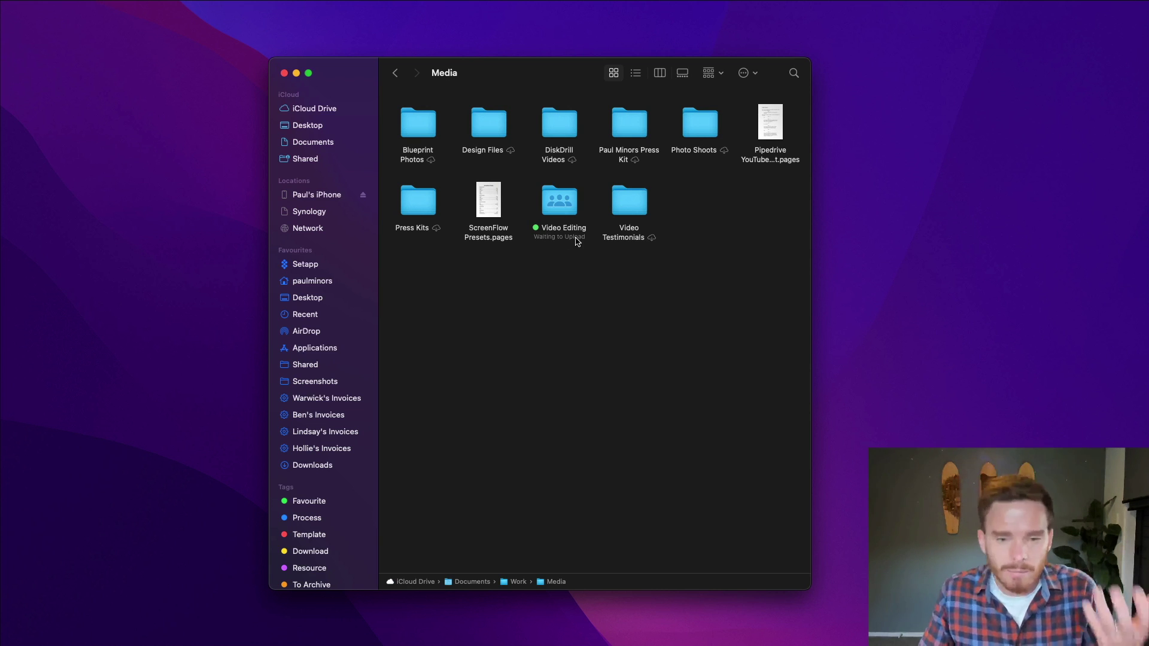
Step: Review Video Editing's shared-folder settings, keeping the permission at Can make changes
right_click(554, 203)
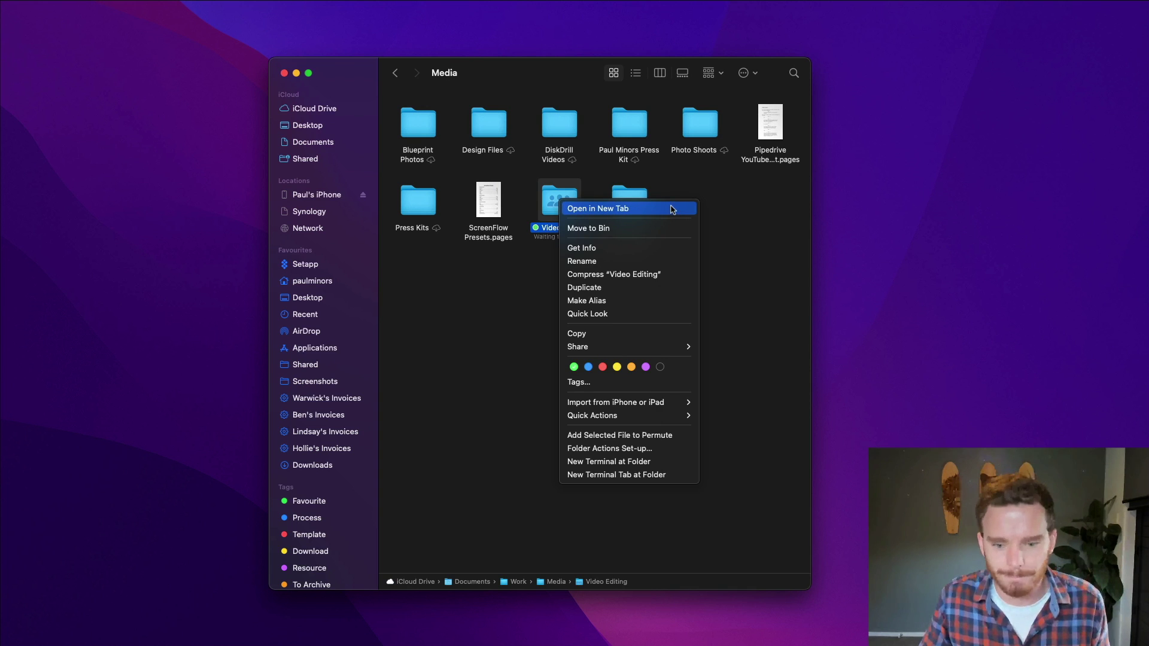
left_click(512, 312)
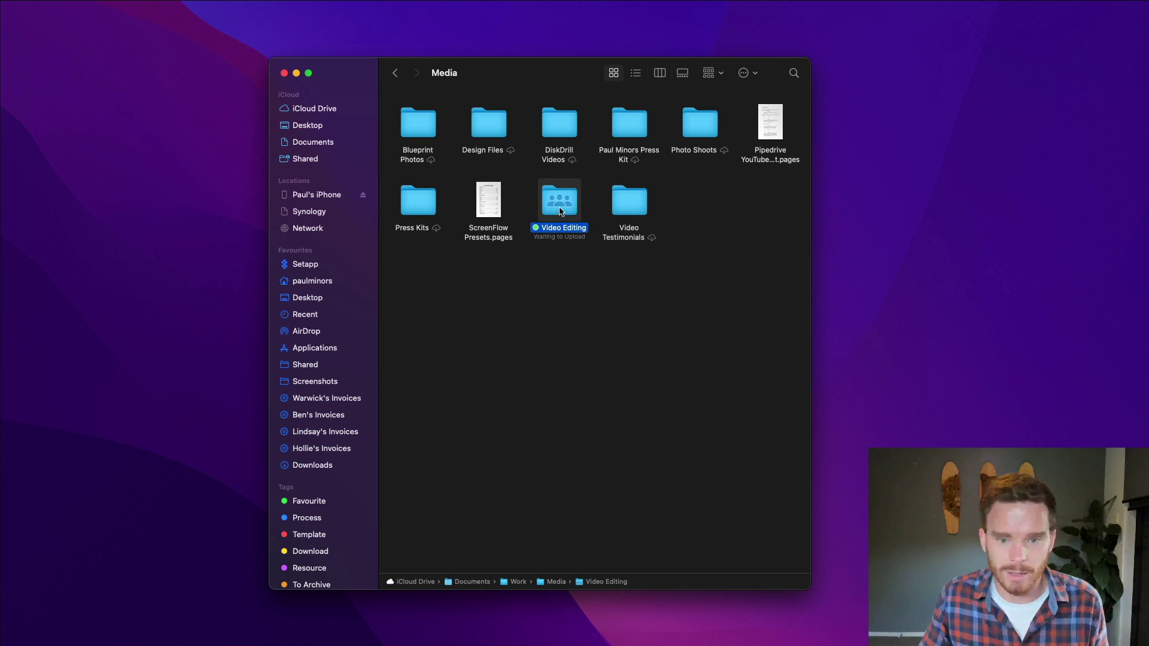
right_click(561, 209)
mouse_move(602, 355)
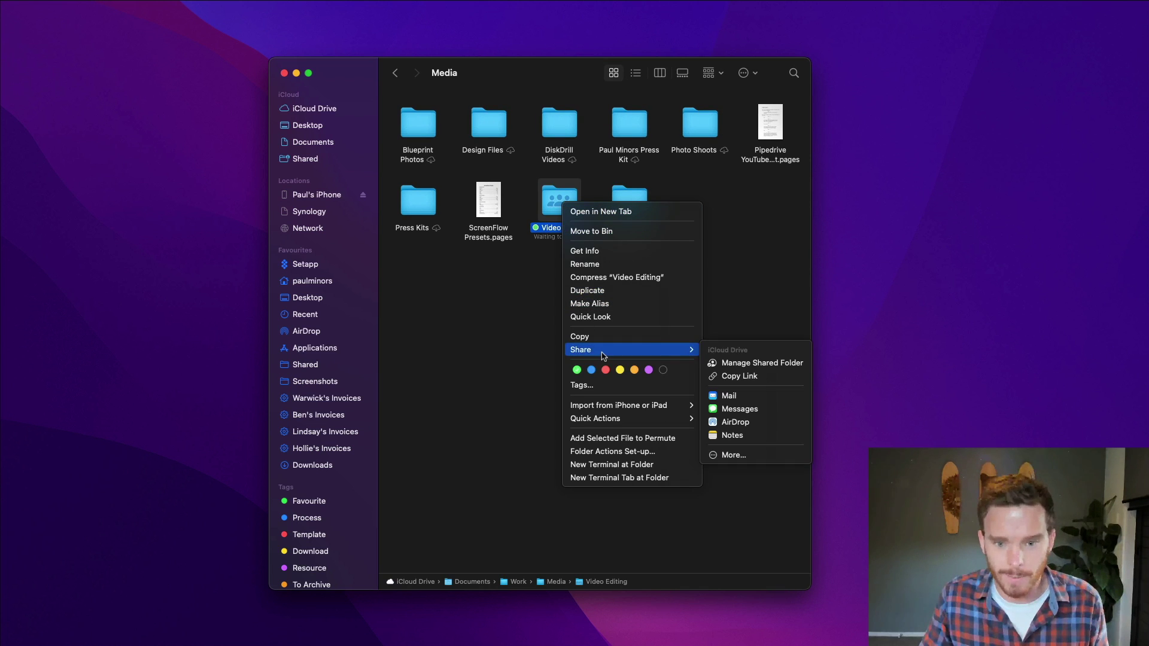
left_click(763, 363)
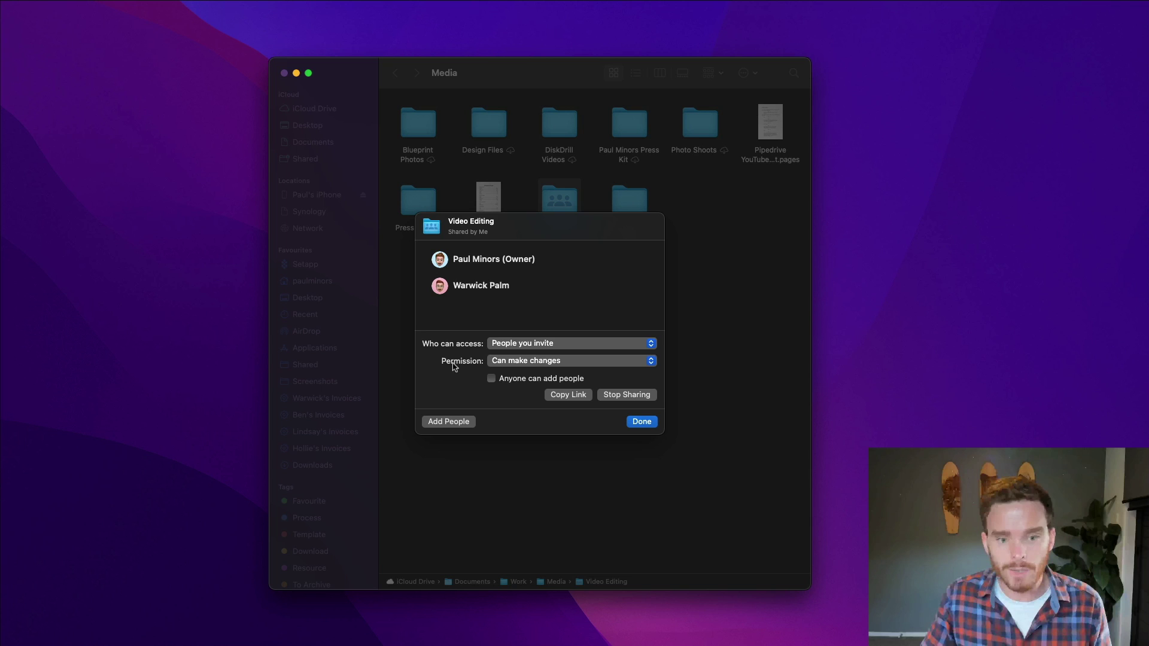
left_click(567, 363)
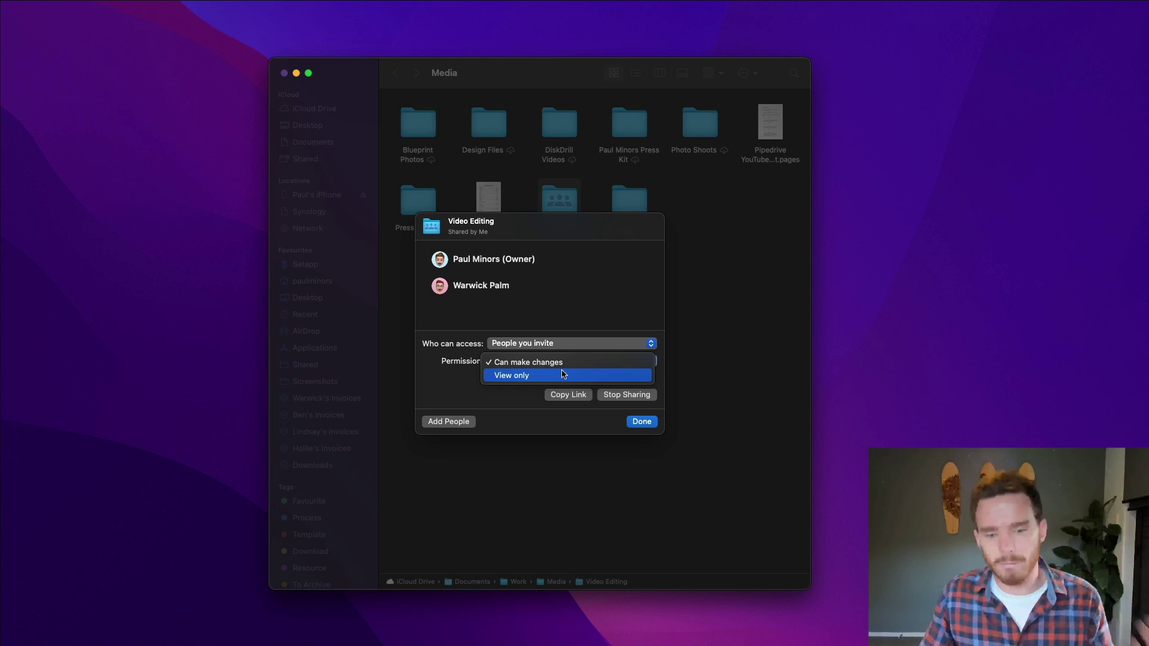
left_click(490, 363)
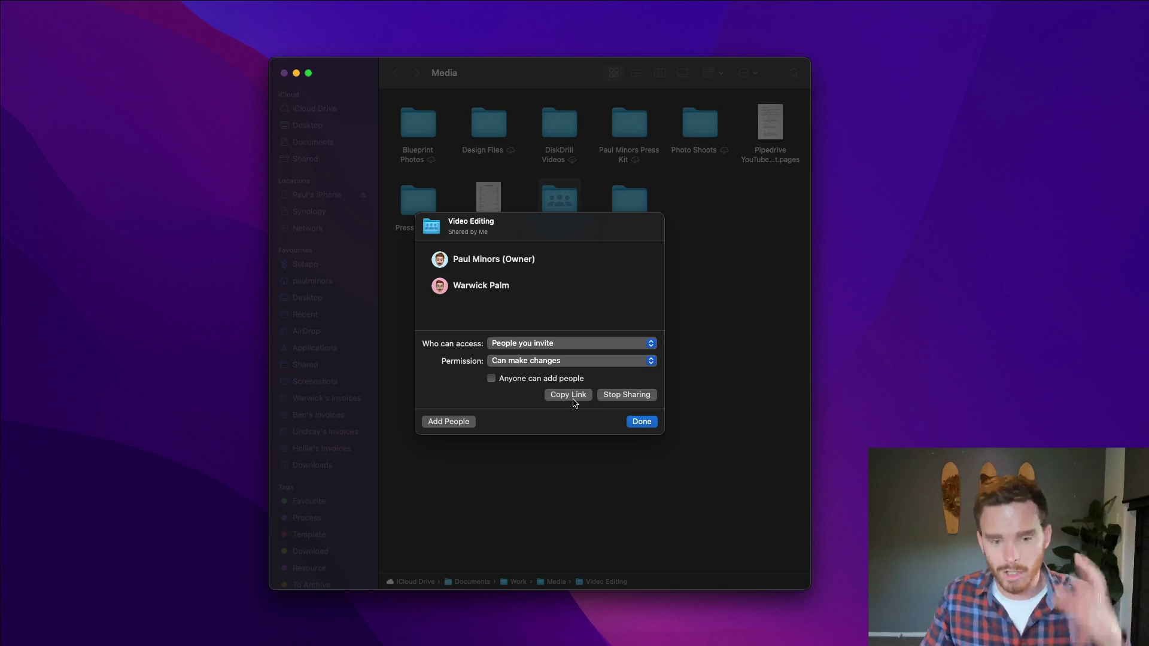
left_click(641, 426)
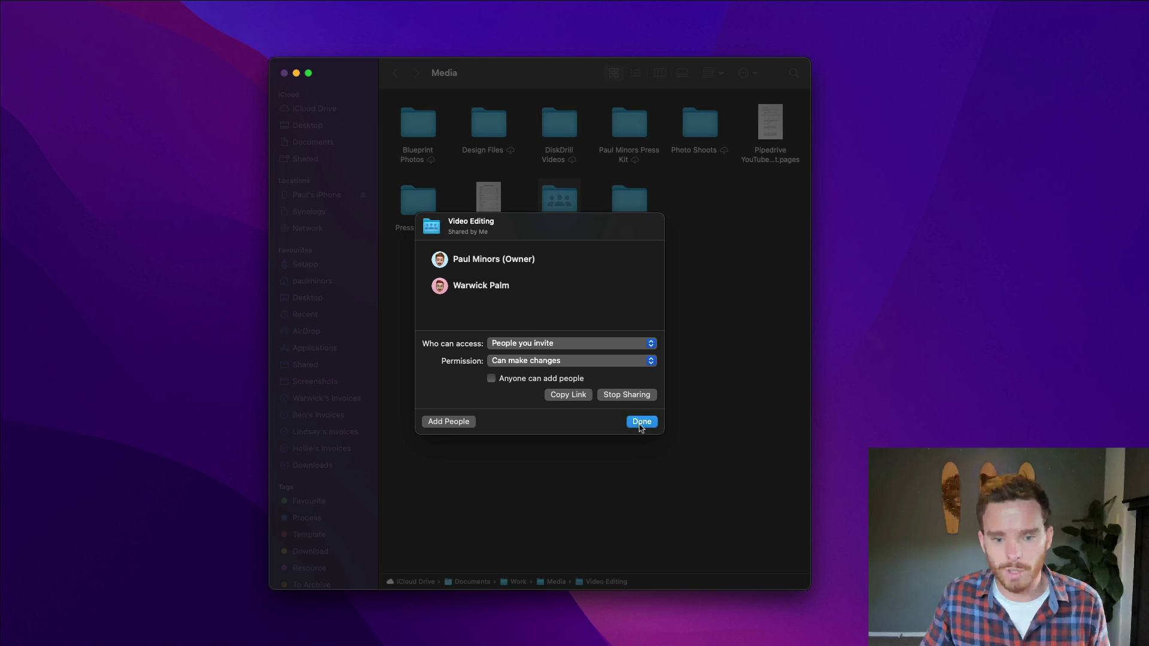
Step: Open the Video Editing folder to see its screen-recording documents and movies
double_click(562, 200)
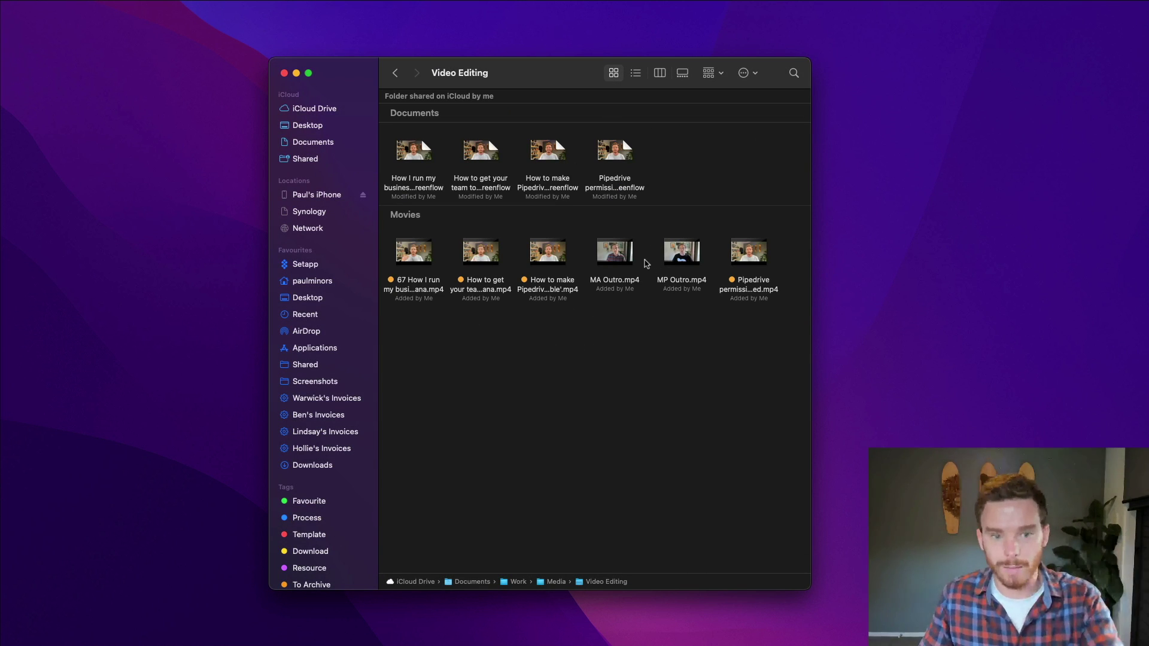
mouse_move(494, 254)
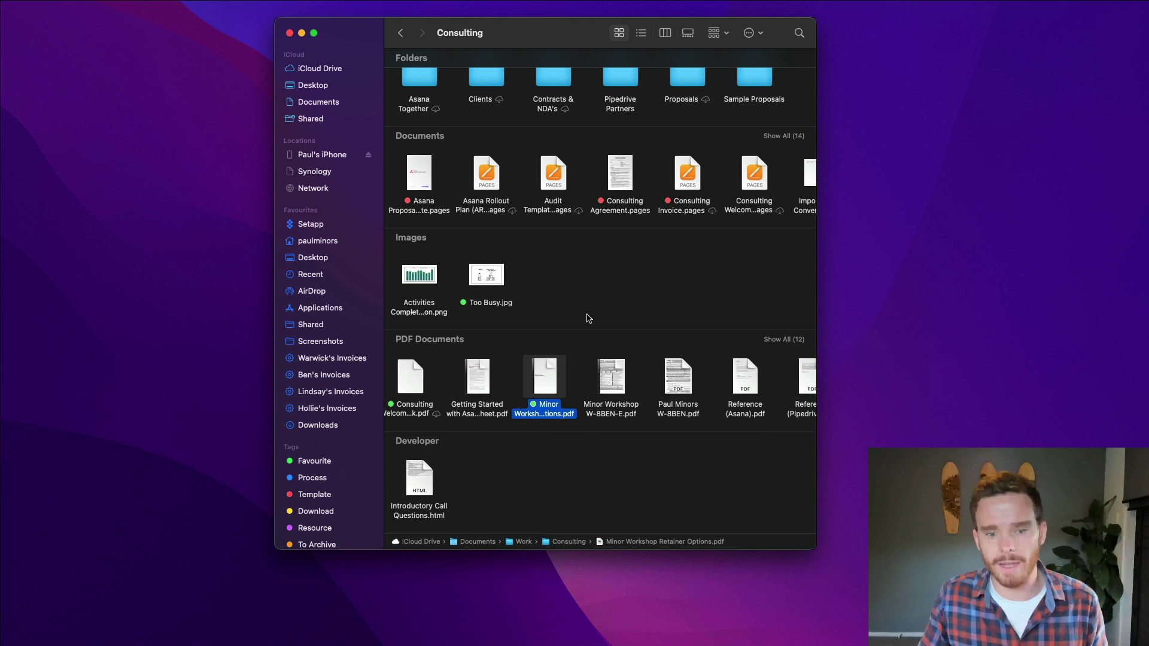
Step: Start sharing Minor Workshop Retainer Options.pdf through iCloud as a copied link
right_click(546, 370)
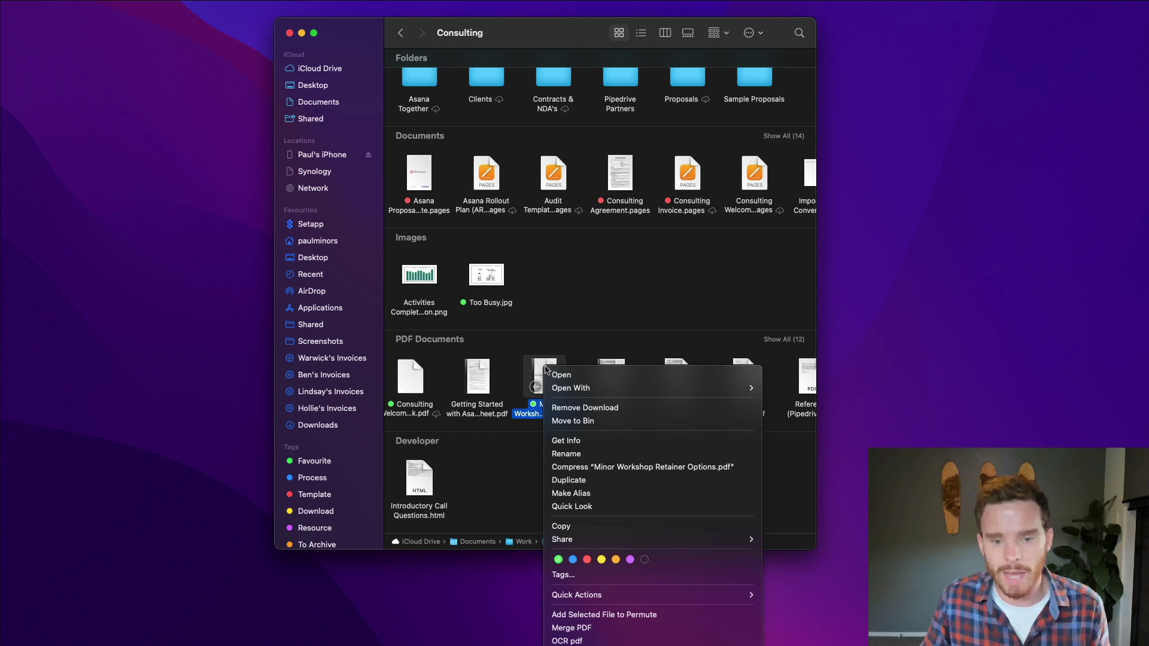
mouse_move(741, 545)
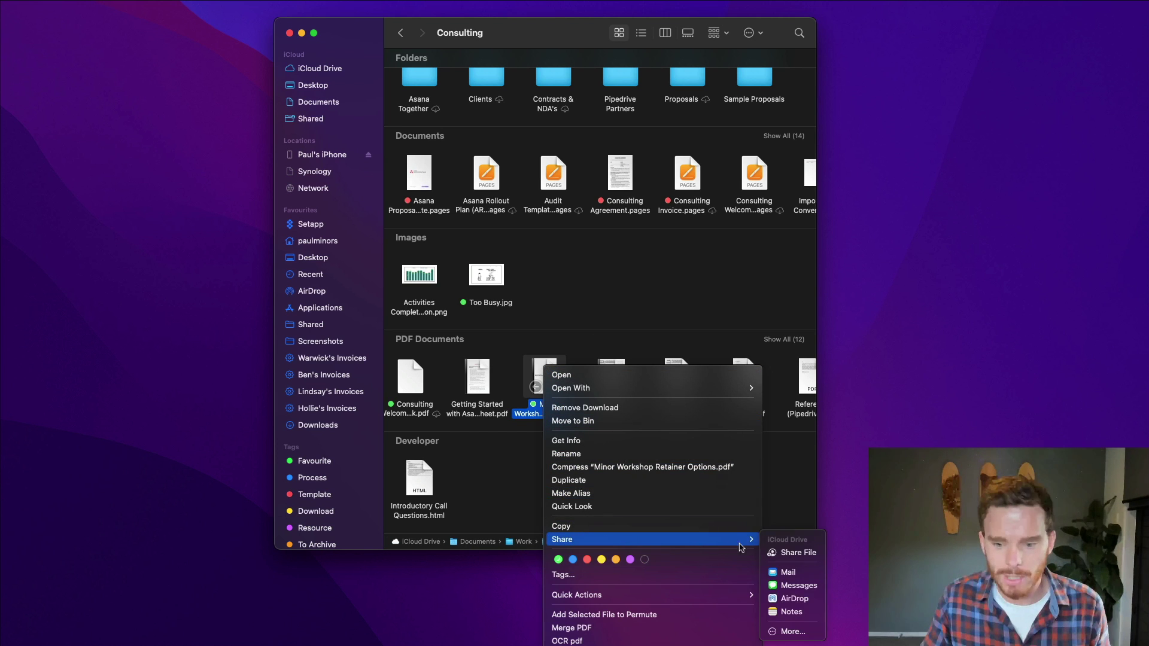
left_click(796, 554)
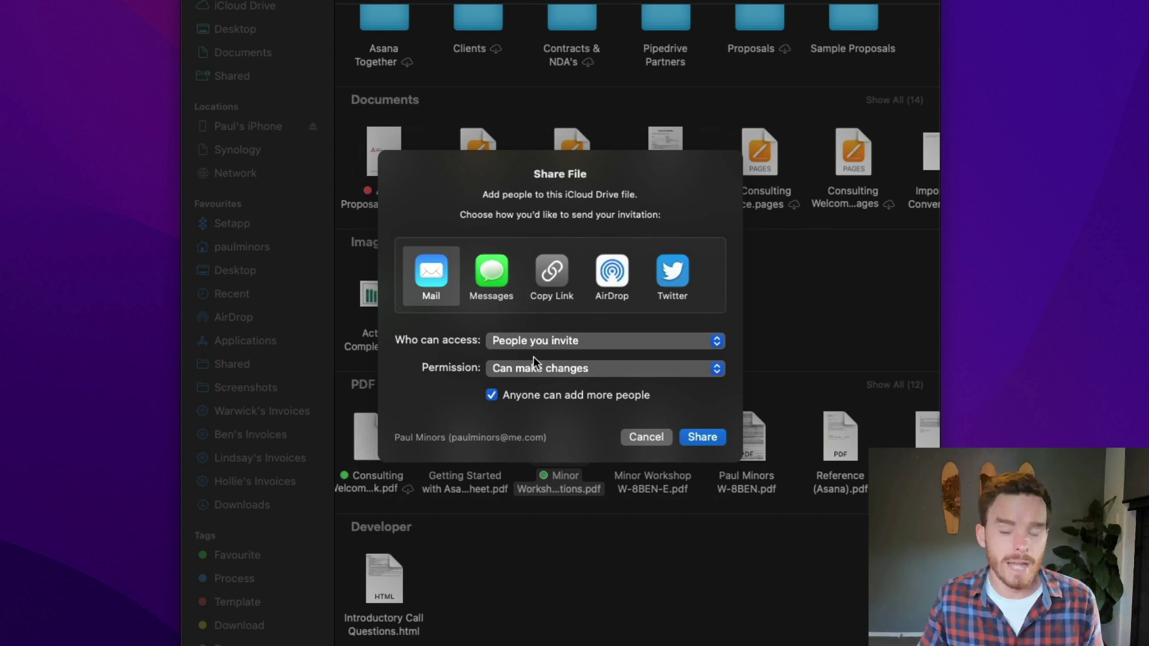
left_click(552, 276)
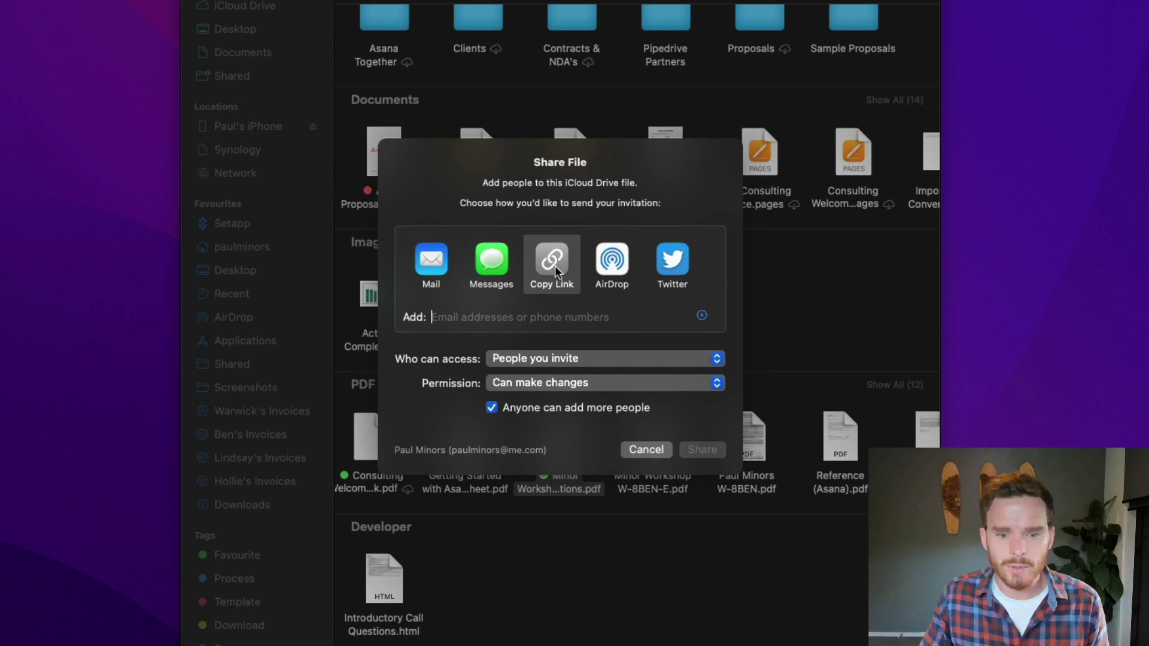
Step: Set the link to Anyone with the link and View only, then create the share
left_click(535, 359)
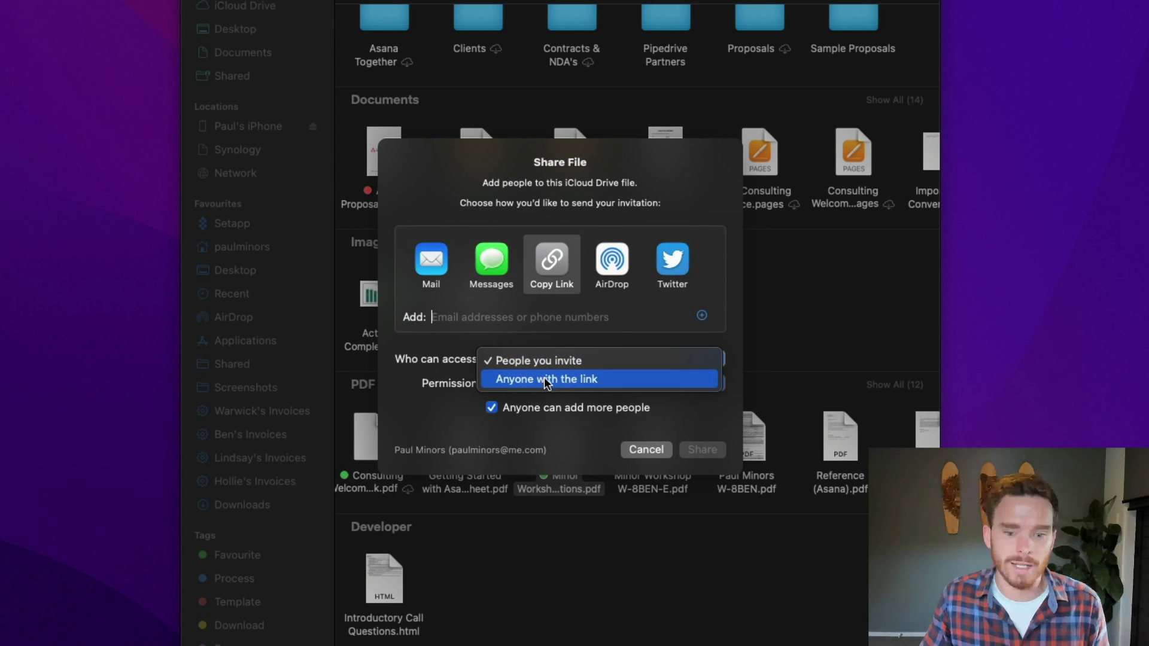
left_click(545, 379)
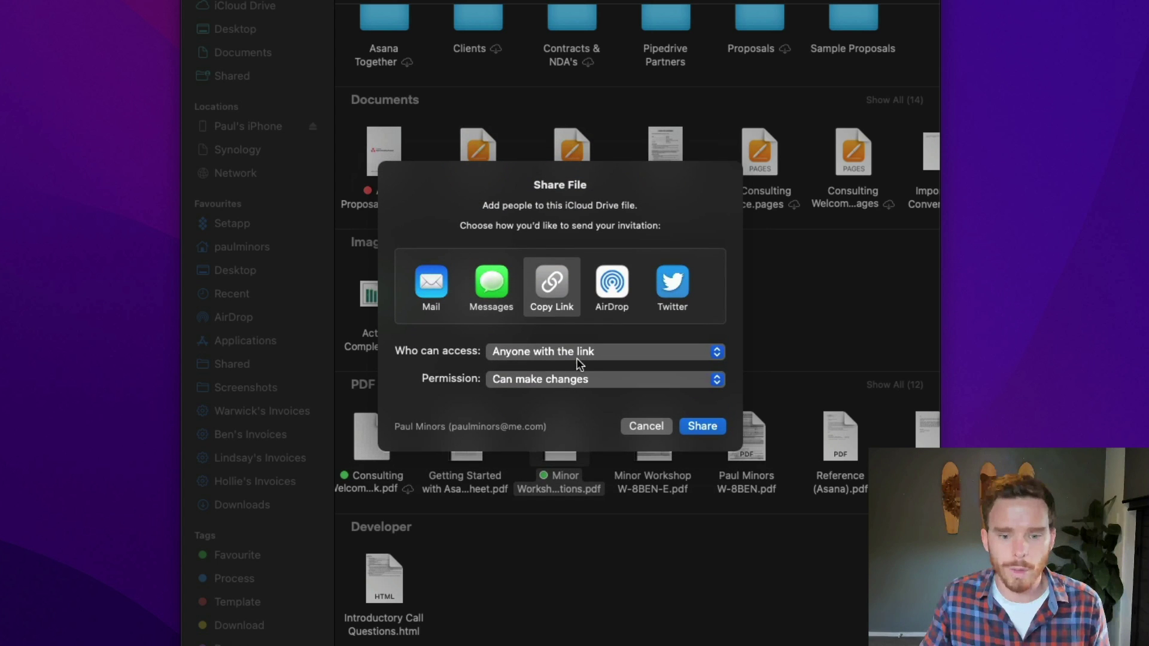
left_click(559, 381)
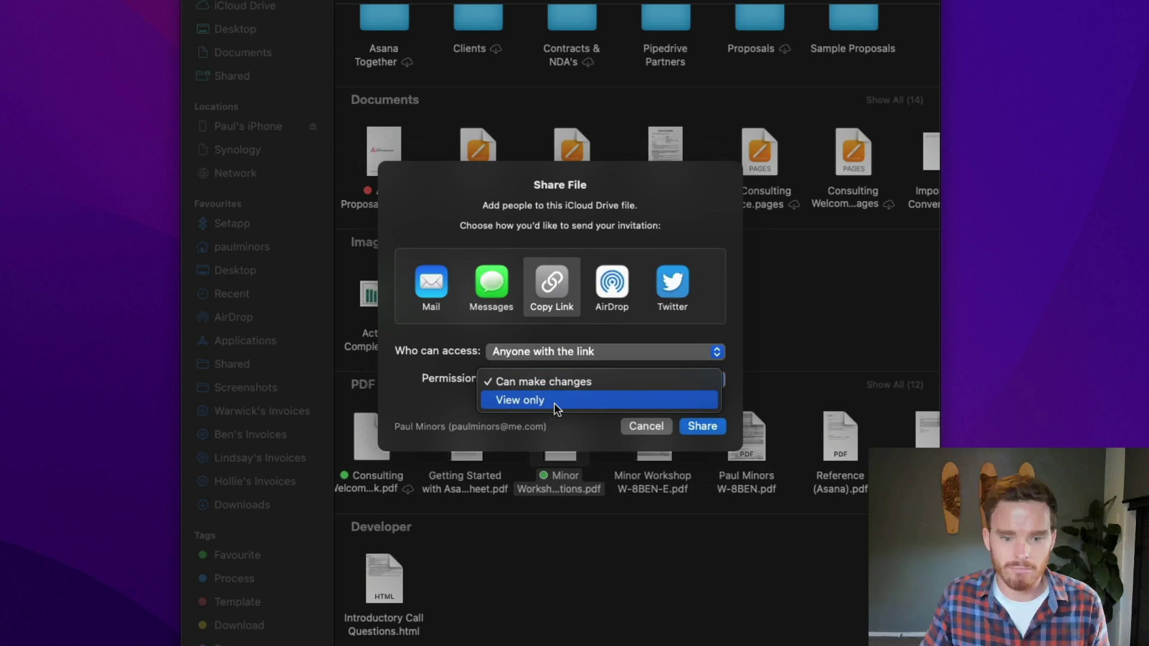
left_click(554, 401)
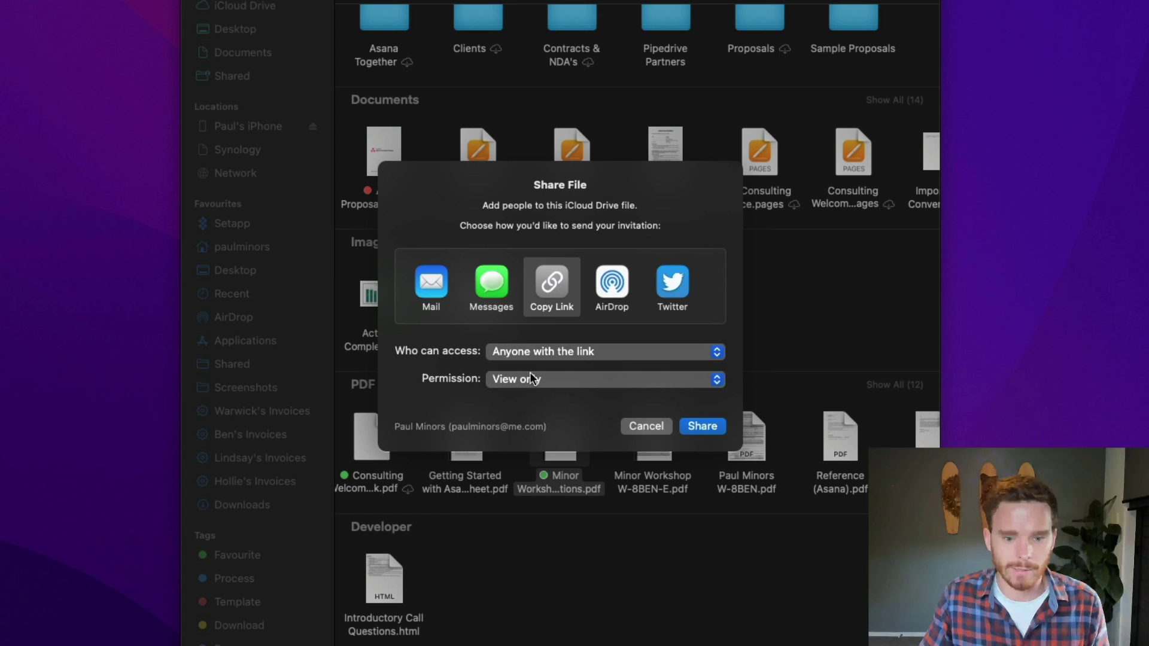
left_click(571, 359)
left_click(537, 398)
left_click(534, 386)
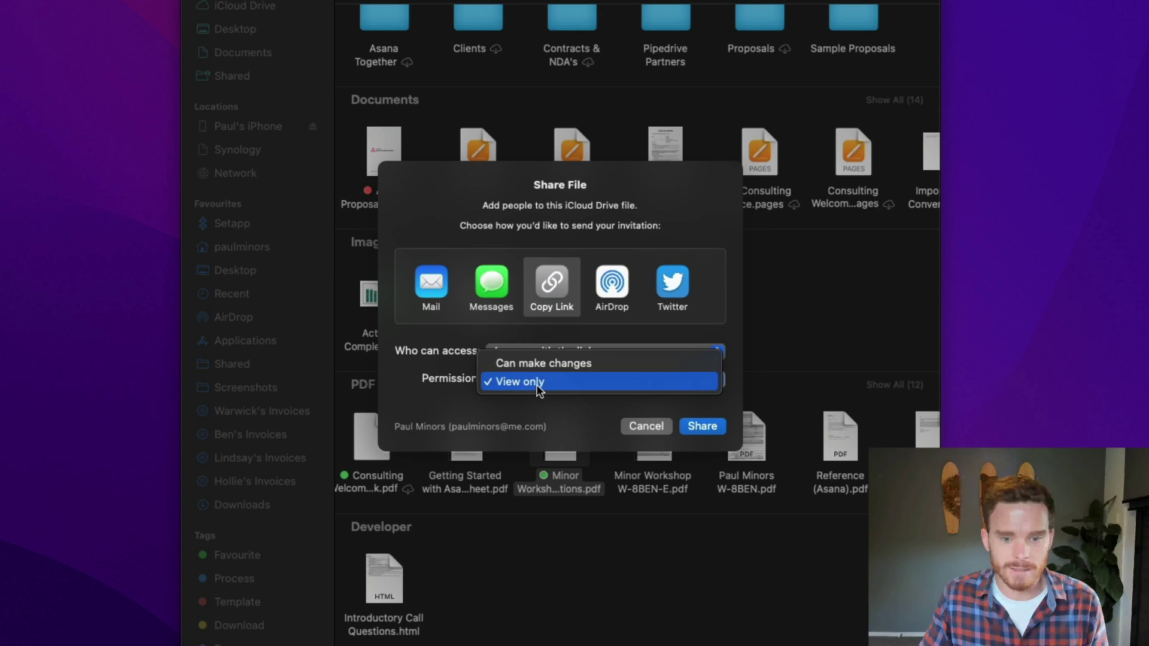
left_click(550, 407)
left_click(706, 434)
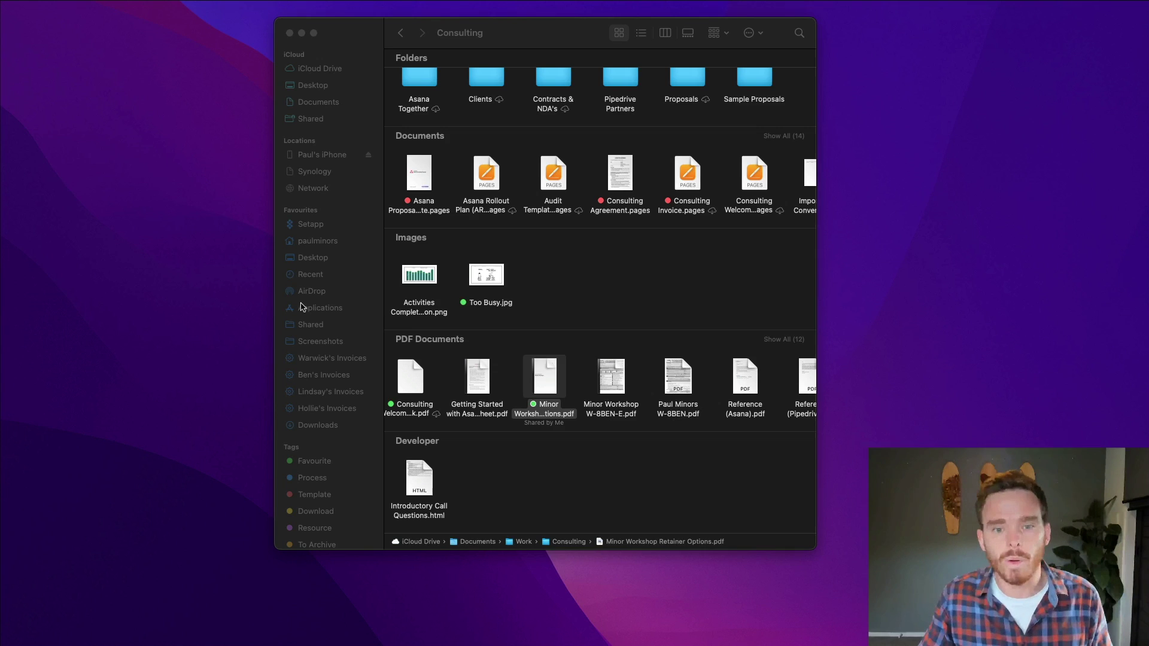
left_click_drag(547, 30, 566, 58)
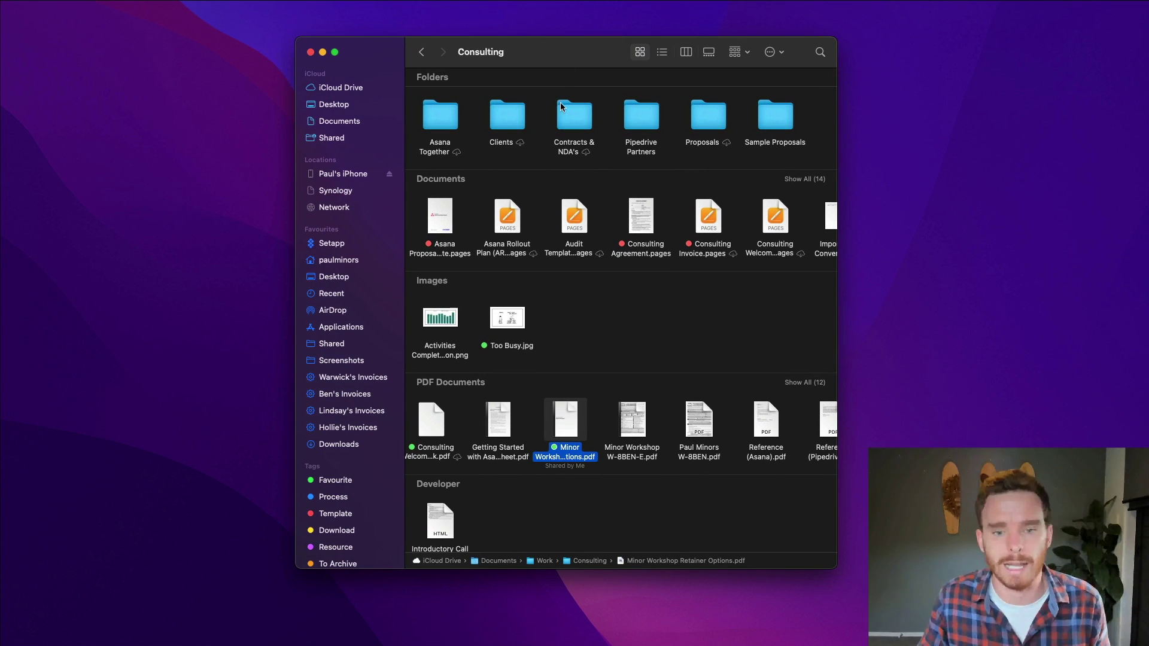